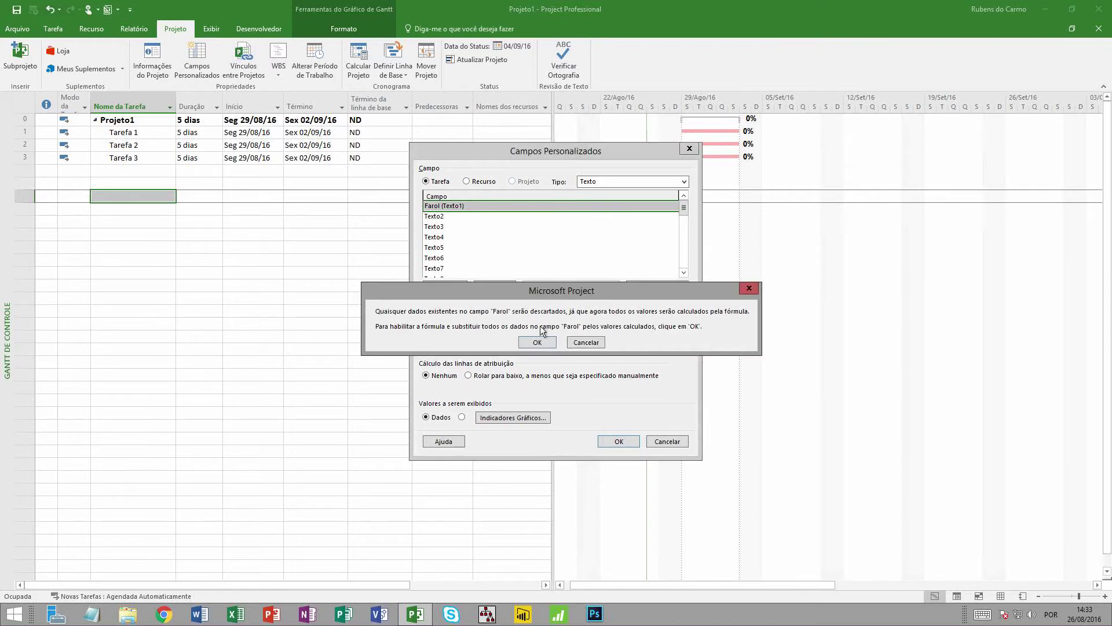
Enable a formula for the Farol field, open its formula editor and insert the IIf function
left_click(538, 338)
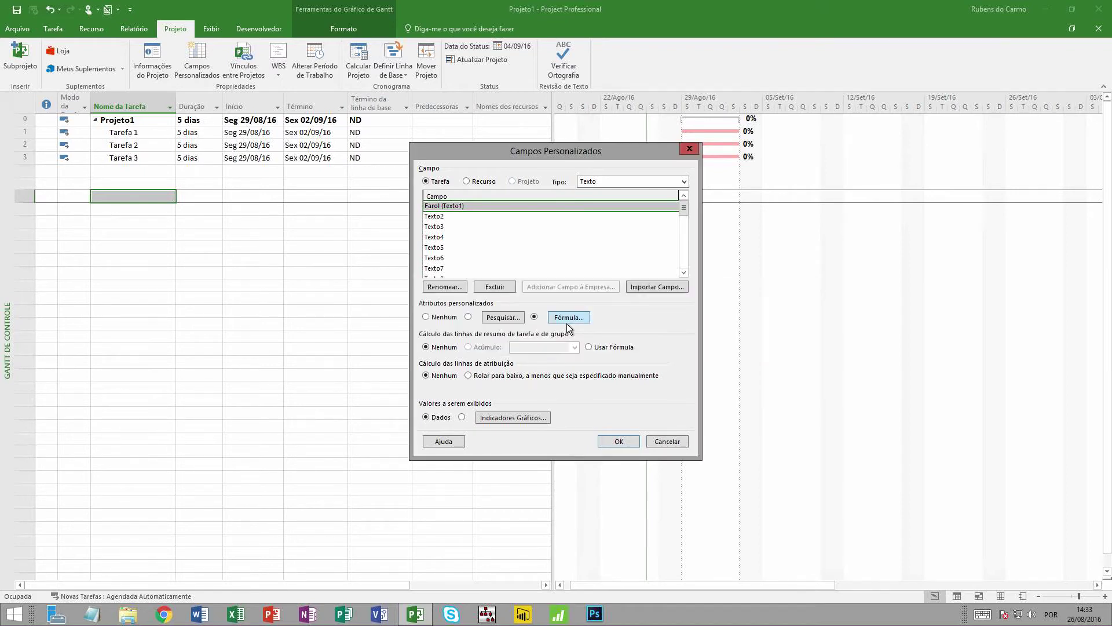
left_click(566, 319)
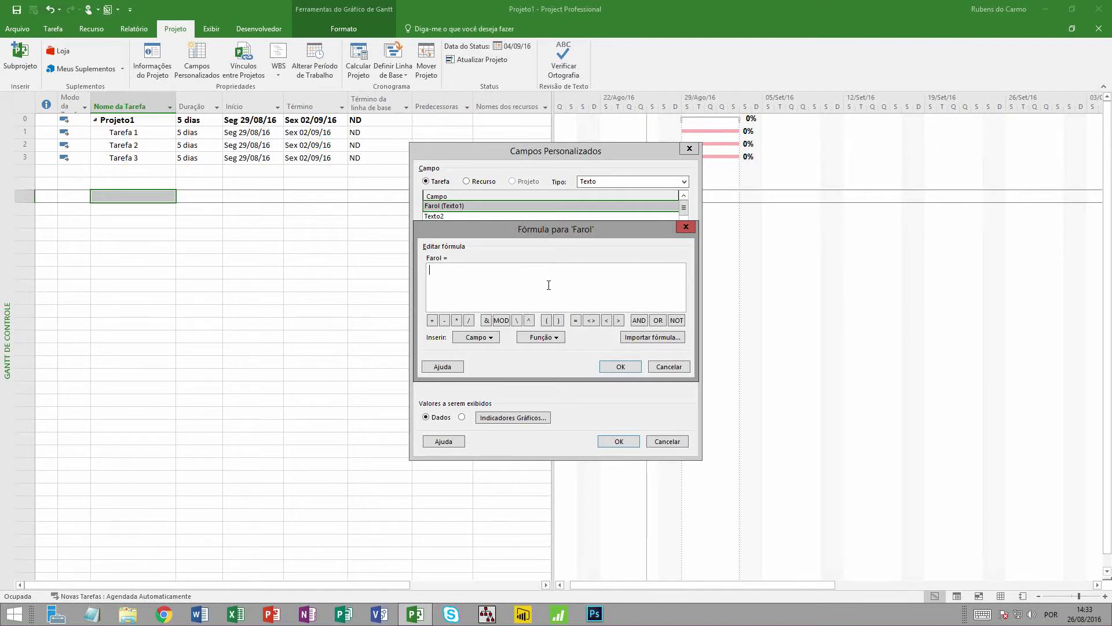
left_click(553, 337)
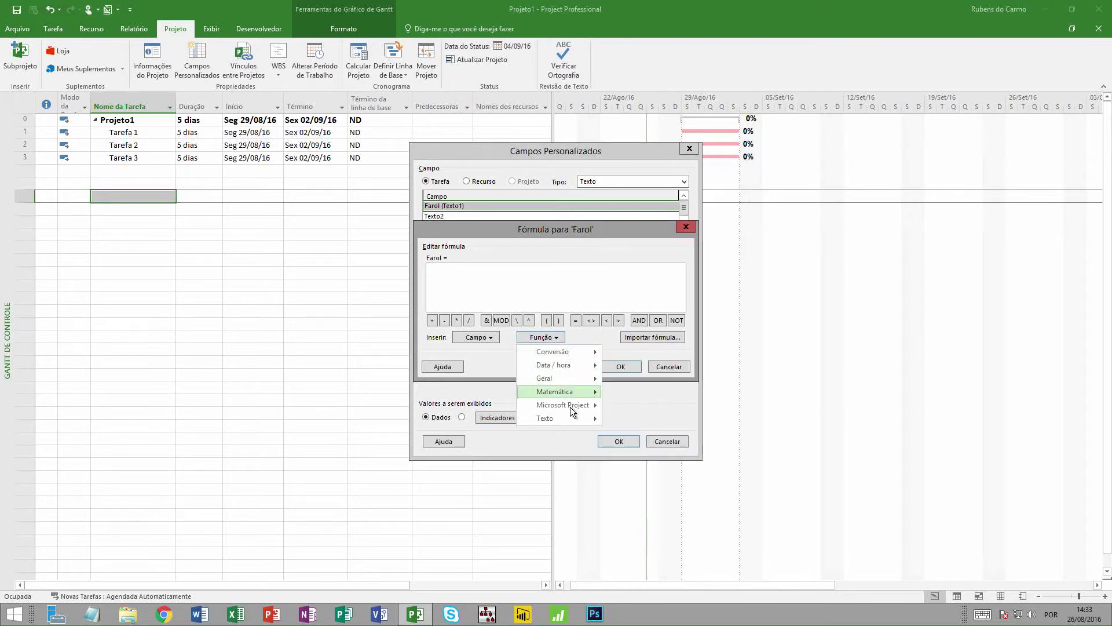
mouse_move(570, 408)
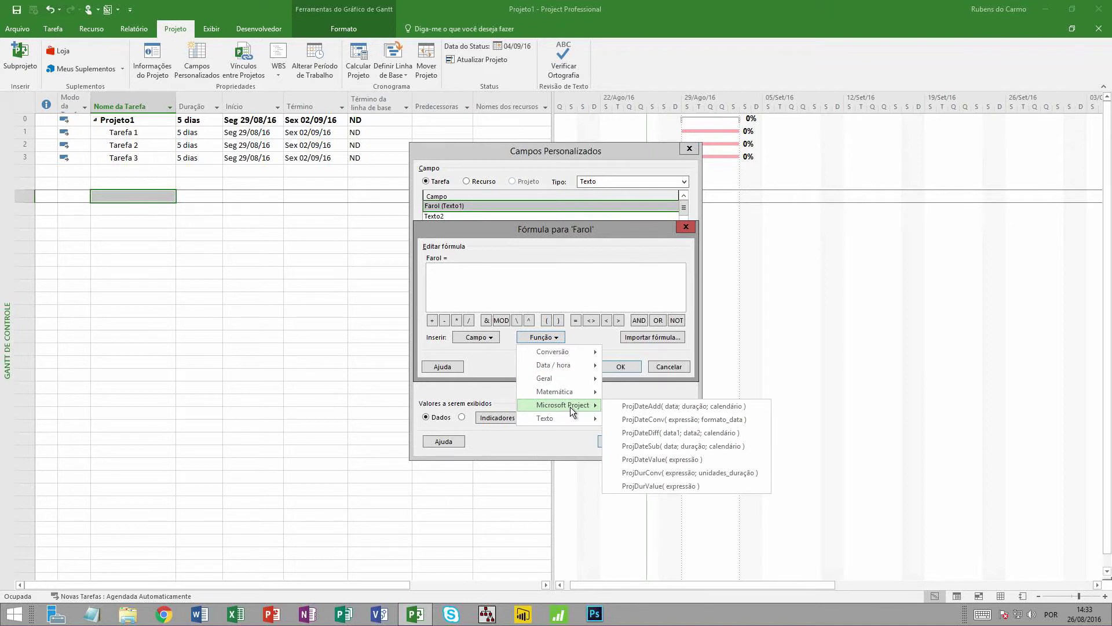
mouse_move(568, 378)
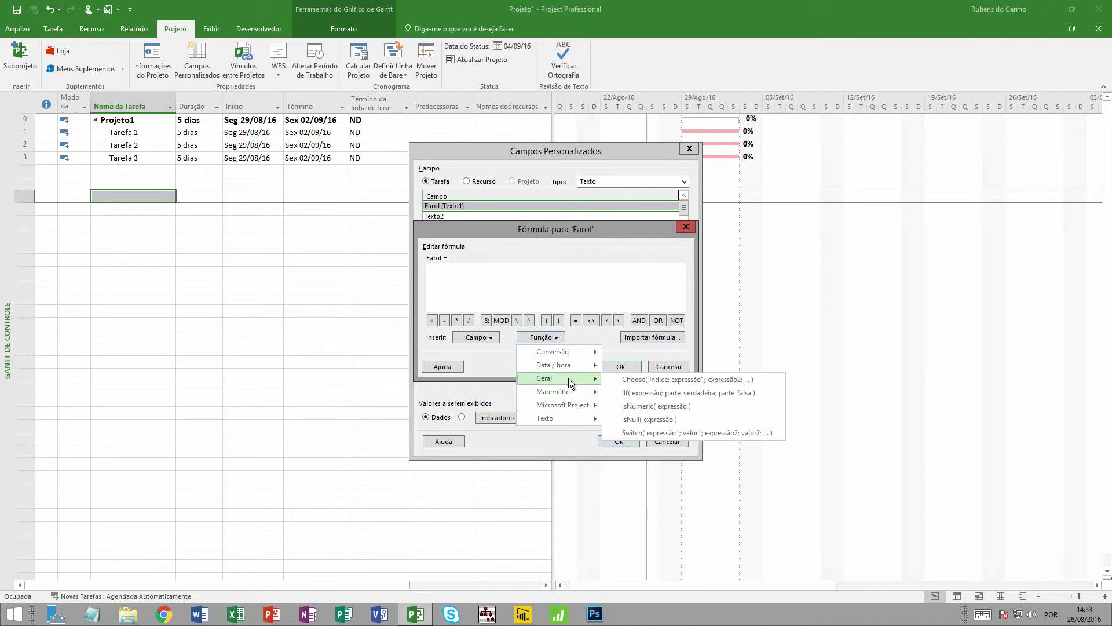
left_click(661, 393)
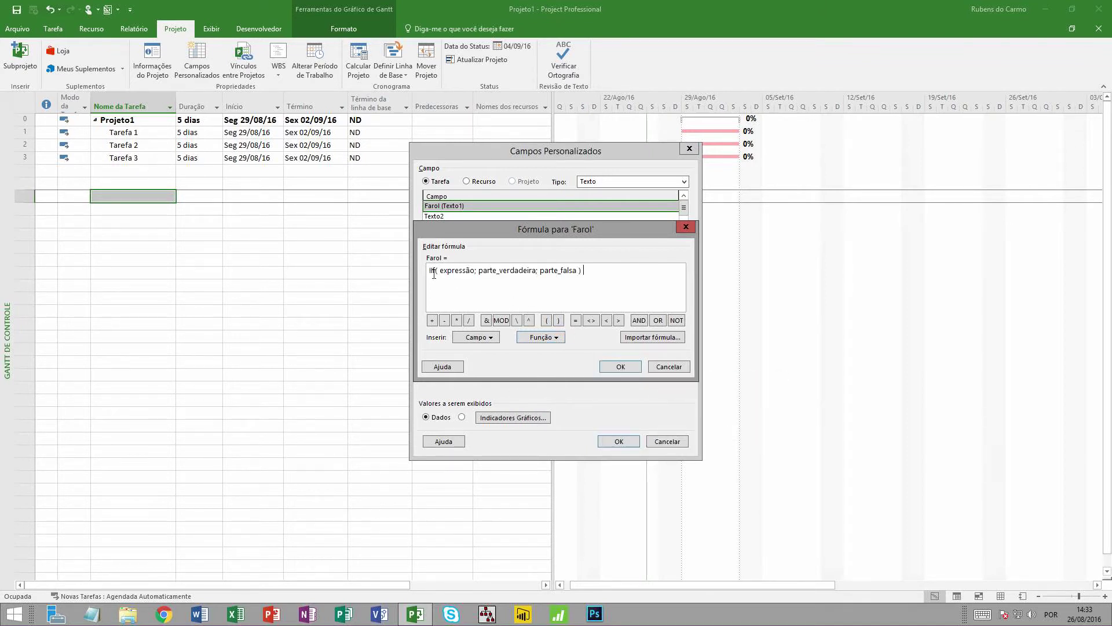
Delete the placeholder arguments following the opening parenthesis of the IIf function
left_click_drag(438, 271, 620, 273)
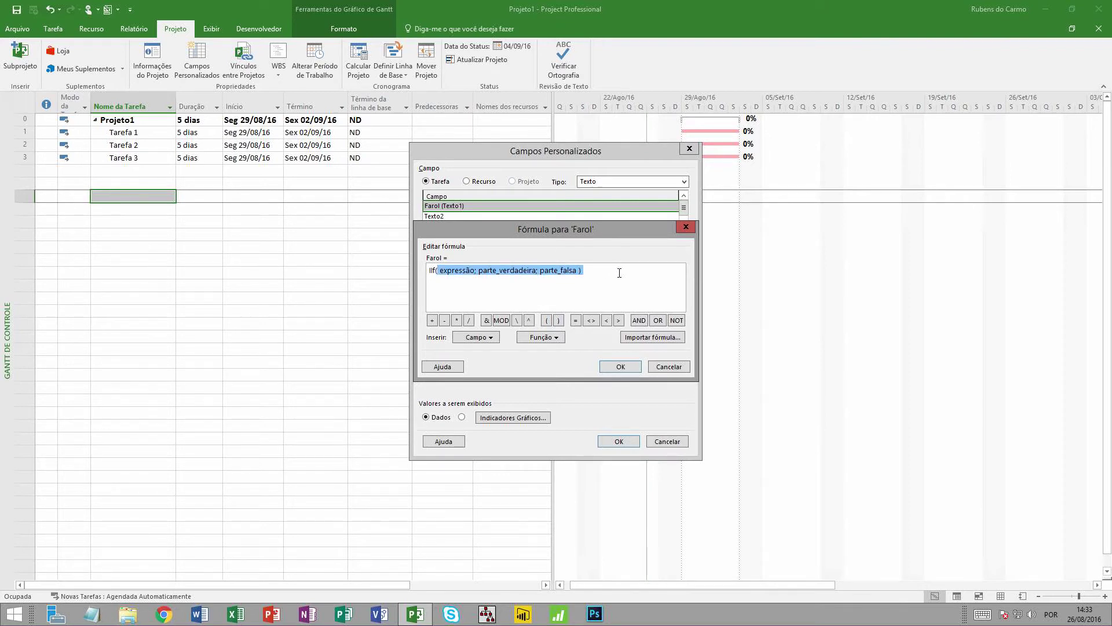
left_click(619, 273)
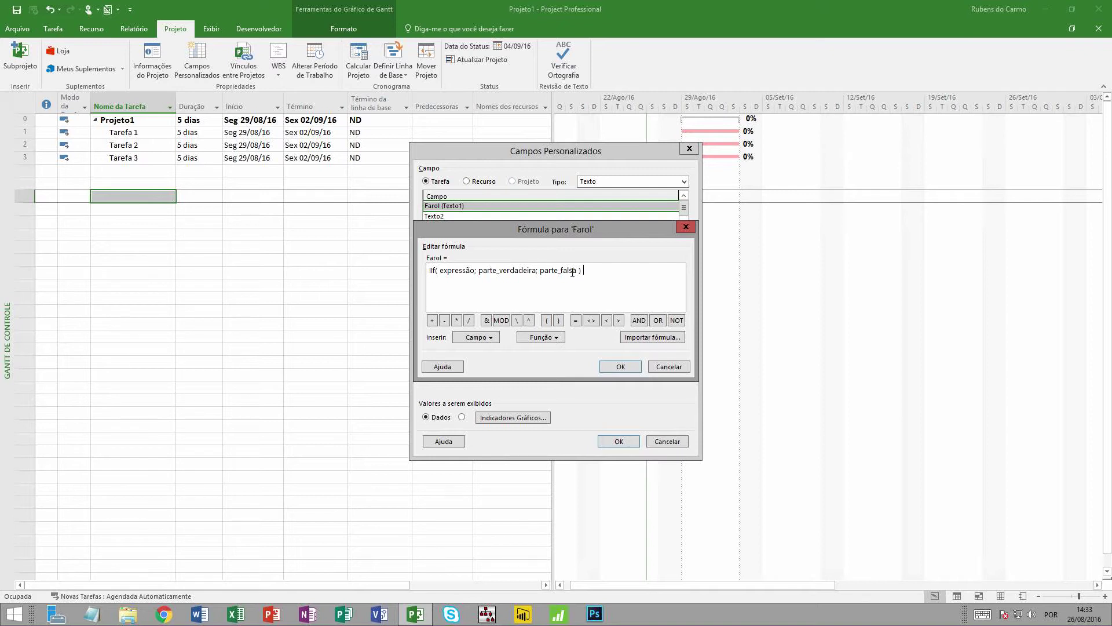
left_click_drag(540, 270, 576, 270)
key("Left")
left_click_drag(439, 270, 595, 261)
key("Delete")
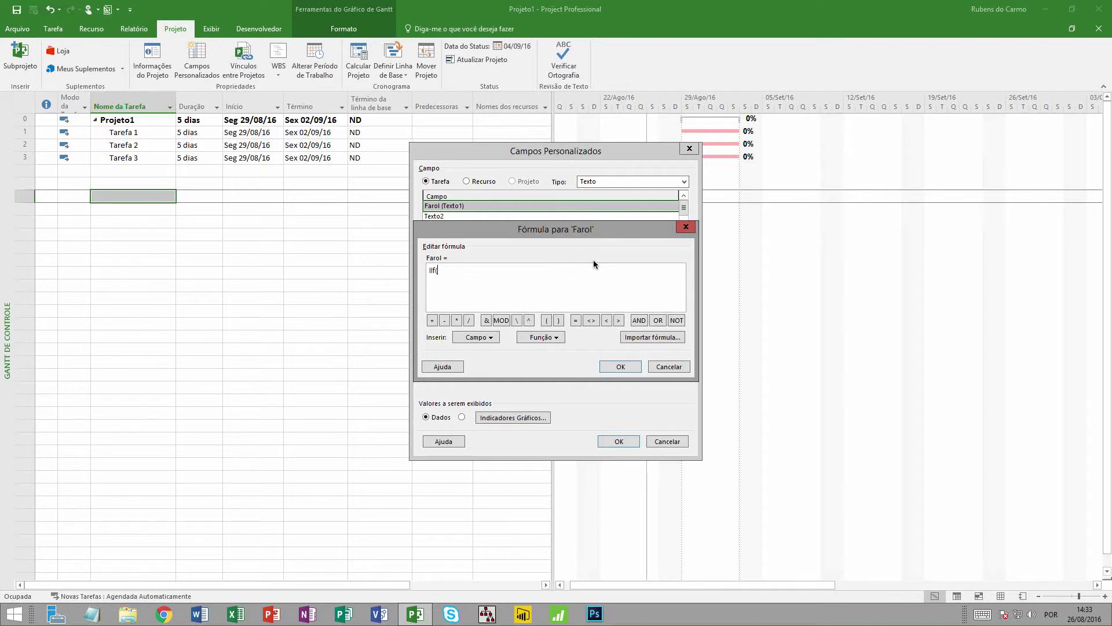
Insert the date field Término da linha de base as the start of the IIf condition
left_click(491, 338)
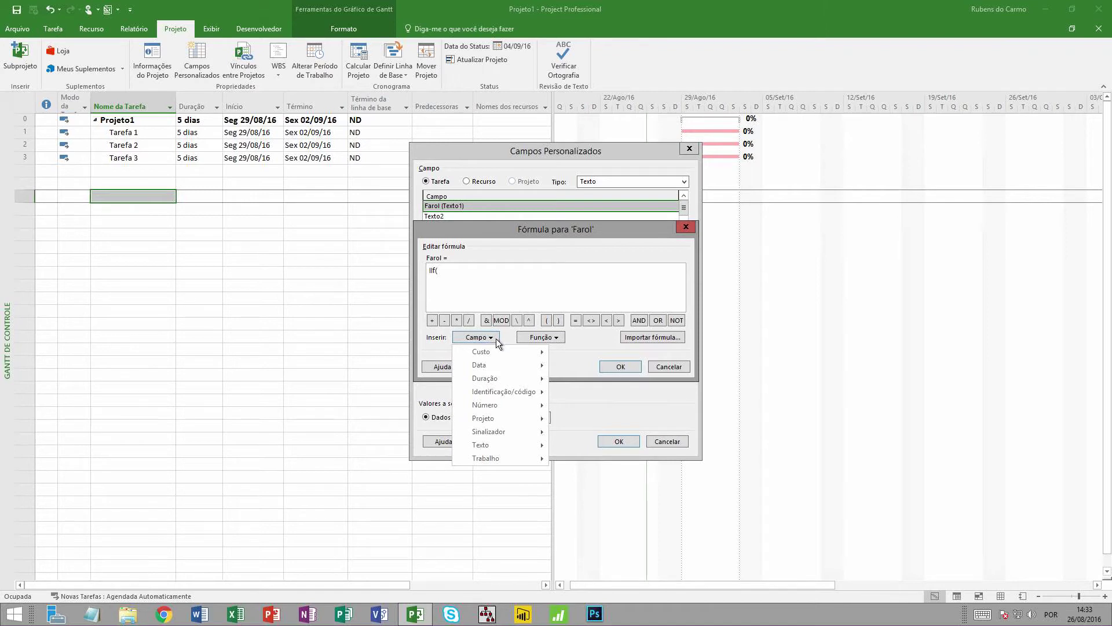
mouse_move(500, 429)
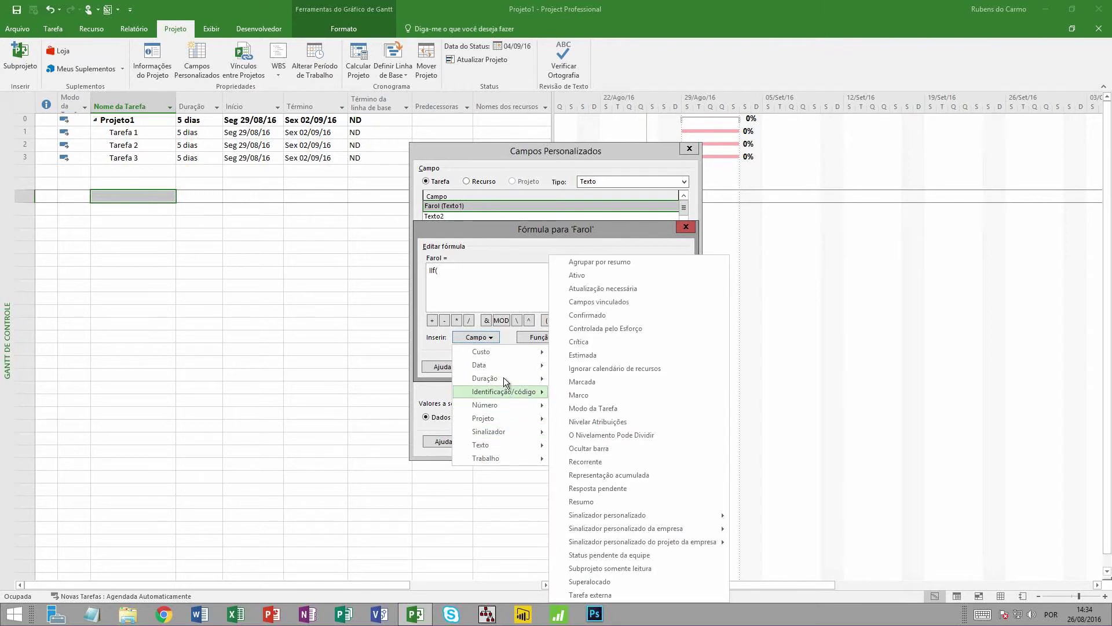
mouse_move(505, 366)
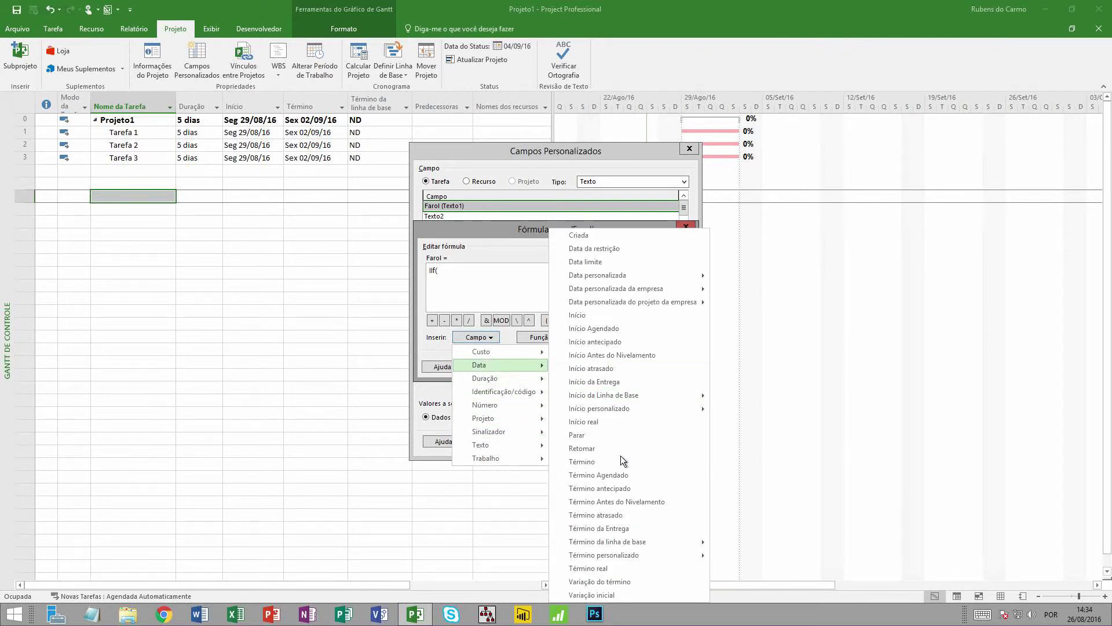
mouse_move(638, 544)
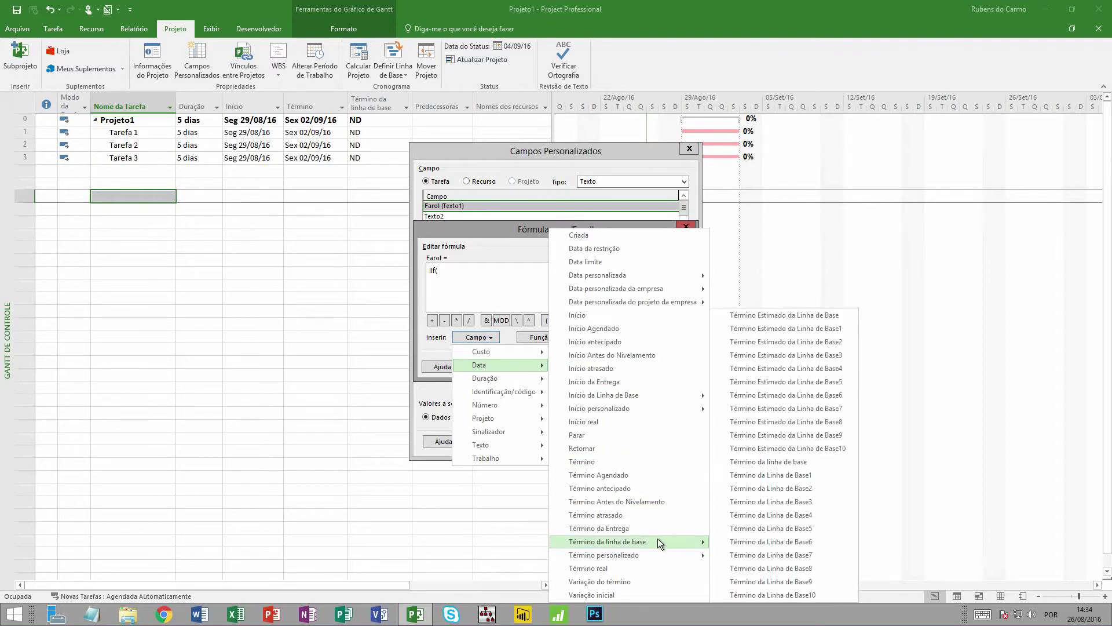
left_click(768, 464)
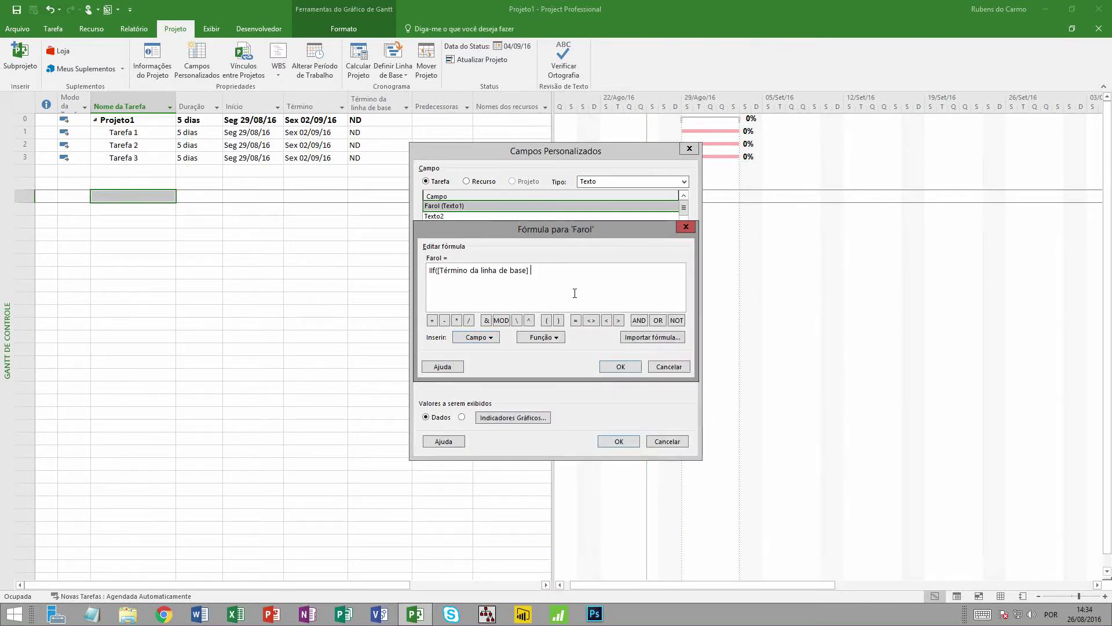
Complete the condition with = ProjDateValue( "ND" ) and set "Sem baseline" as its true result
type("=")
left_click(551, 336)
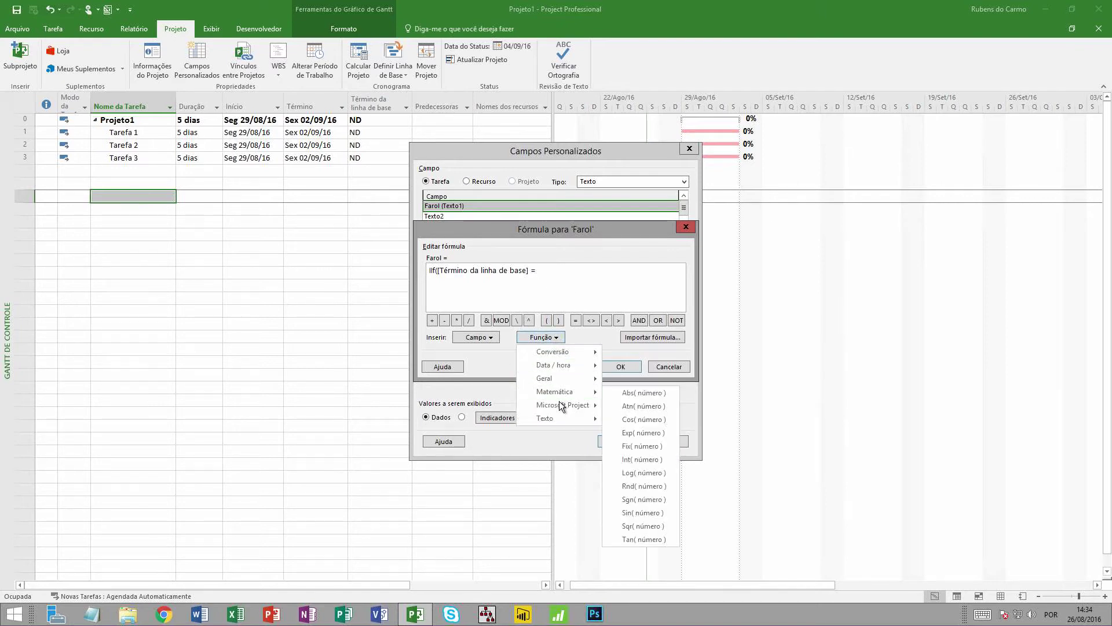
mouse_move(559, 401)
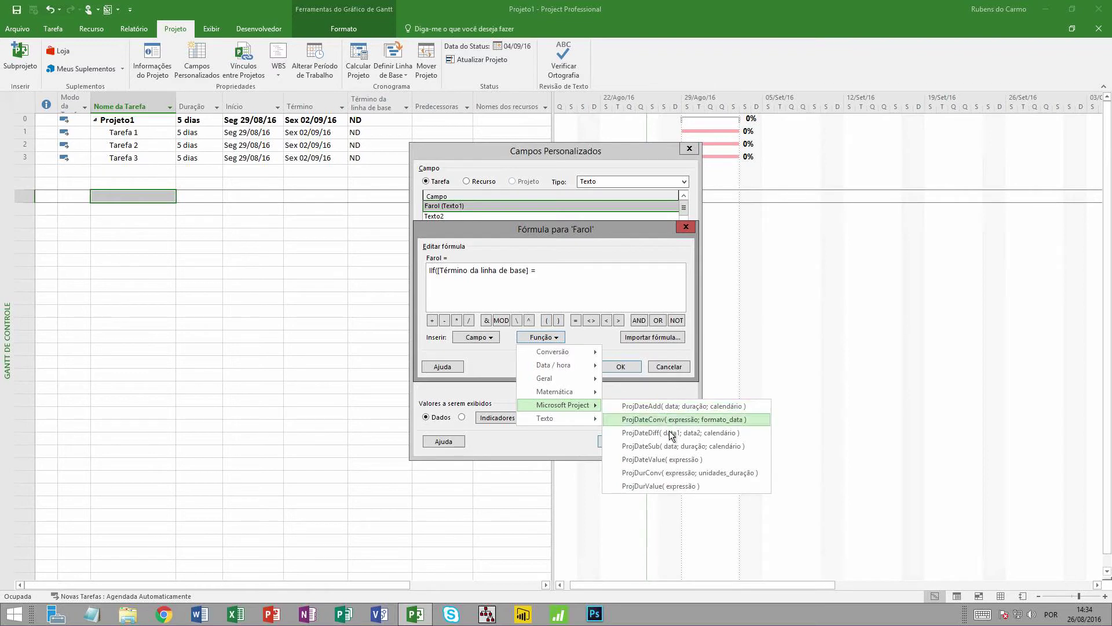
left_click(647, 460)
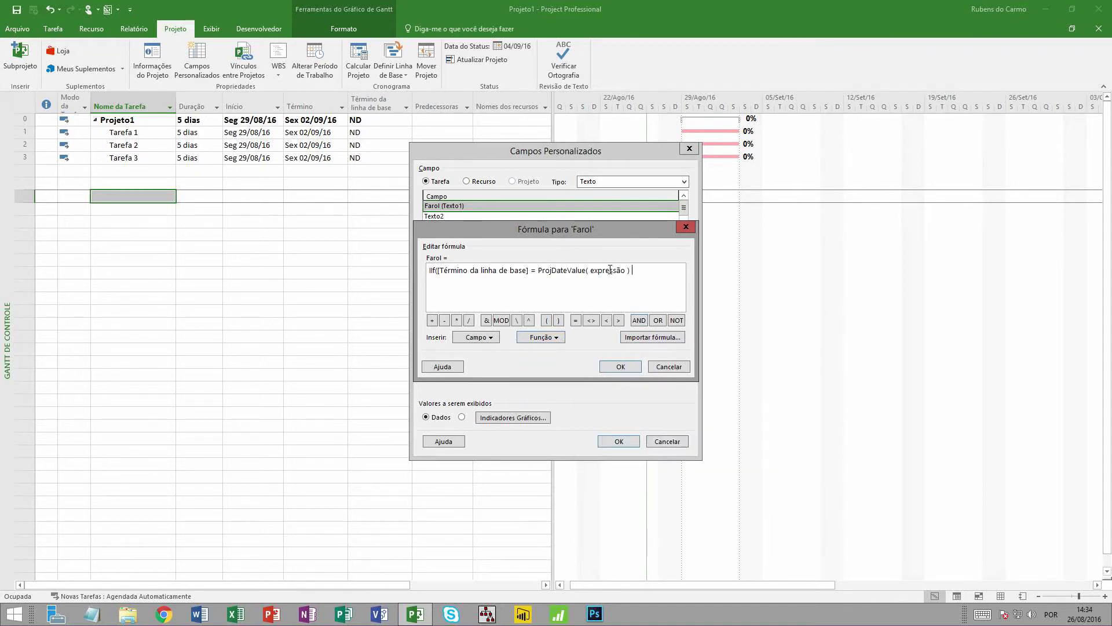
left_click_drag(590, 270, 628, 269)
type("; \"Sem baseline\";")
Copy the opening of the first IIf to begin a nested one reading IIf([Término] <
left_click_drag(466, 271, 416, 262)
key("ctrl+c")
left_click(675, 271)
key("ctrl+v")
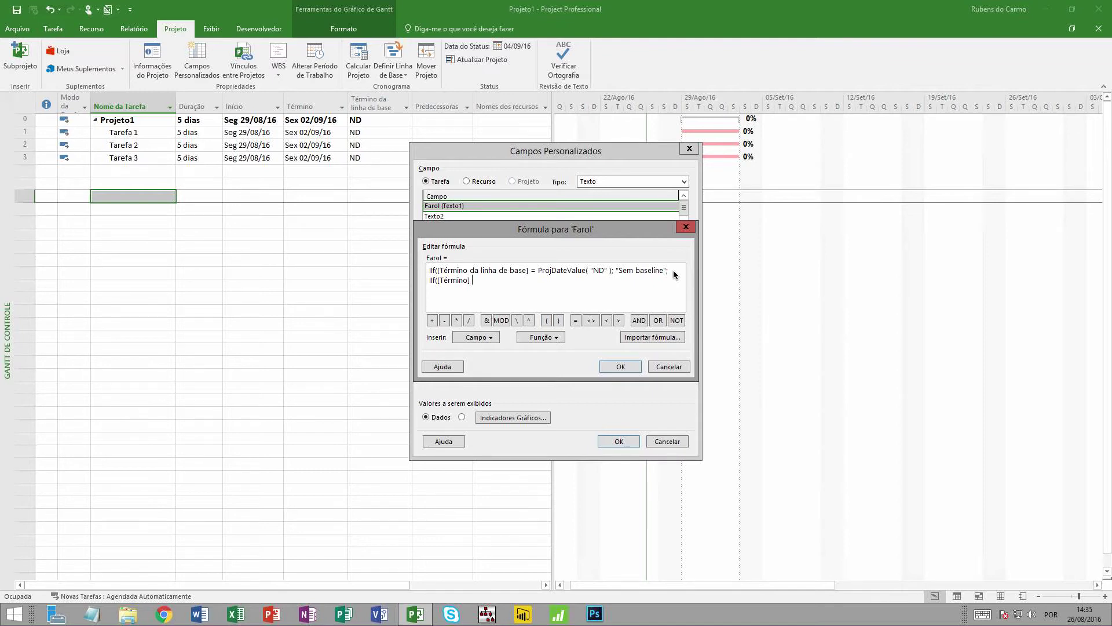
type("<")
Copy the [Término da linha de base] reference into the nested IIf after the less-than sign
left_click_drag(527, 271, 495, 267)
key("shift+Left")
key("shift+Left")
key("shift+Left")
key("shift+Left")
key("shift+Left")
key("shift+Left")
key("shift+Left")
key("shift+Left")
key("shift+Left")
key("shift+Left")
key("shift+Left")
key("shift+Left")
key("ctrl+c")
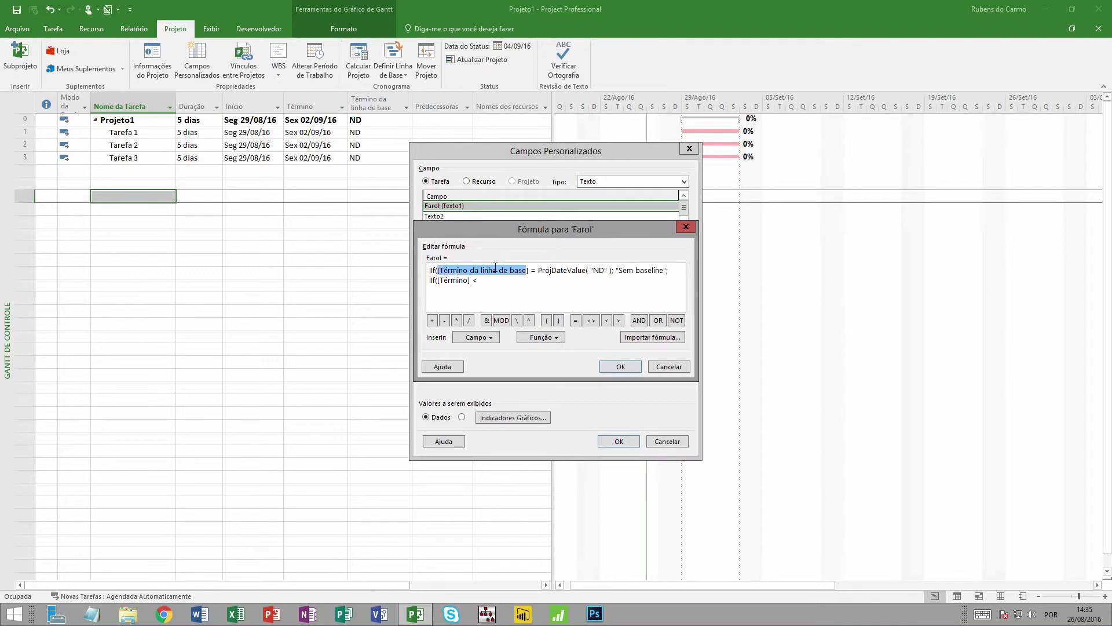
key("Down")
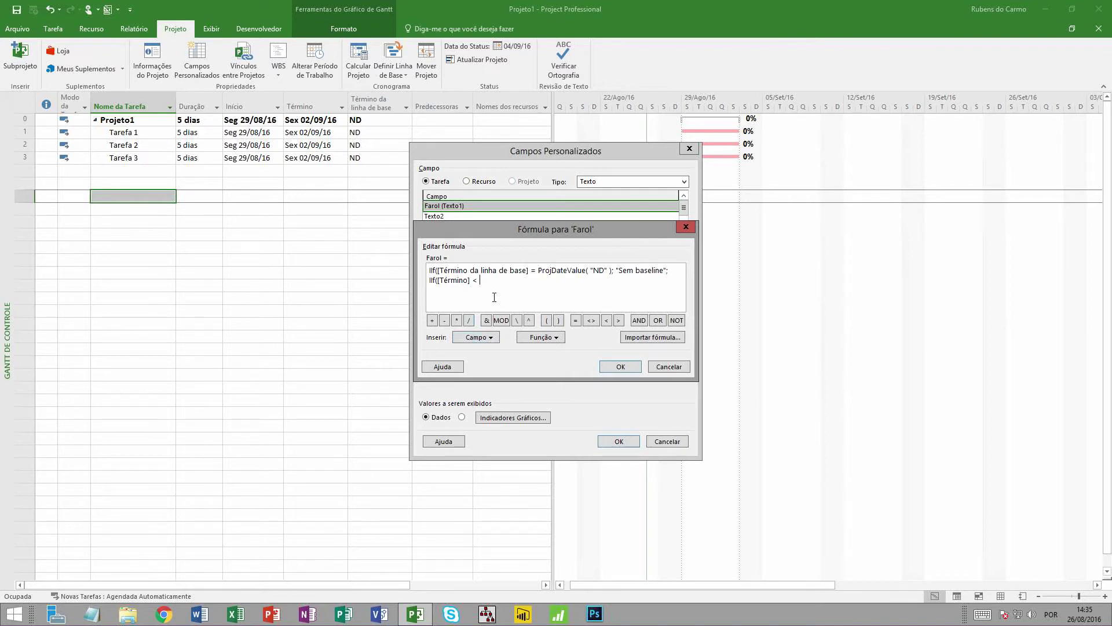
key("ctrl+v")
type("]")
Set "Prazo antecipado" as the true result of the nested IIf
type("; ")
type("\"\"")
type("Prazo")
type(" anet")
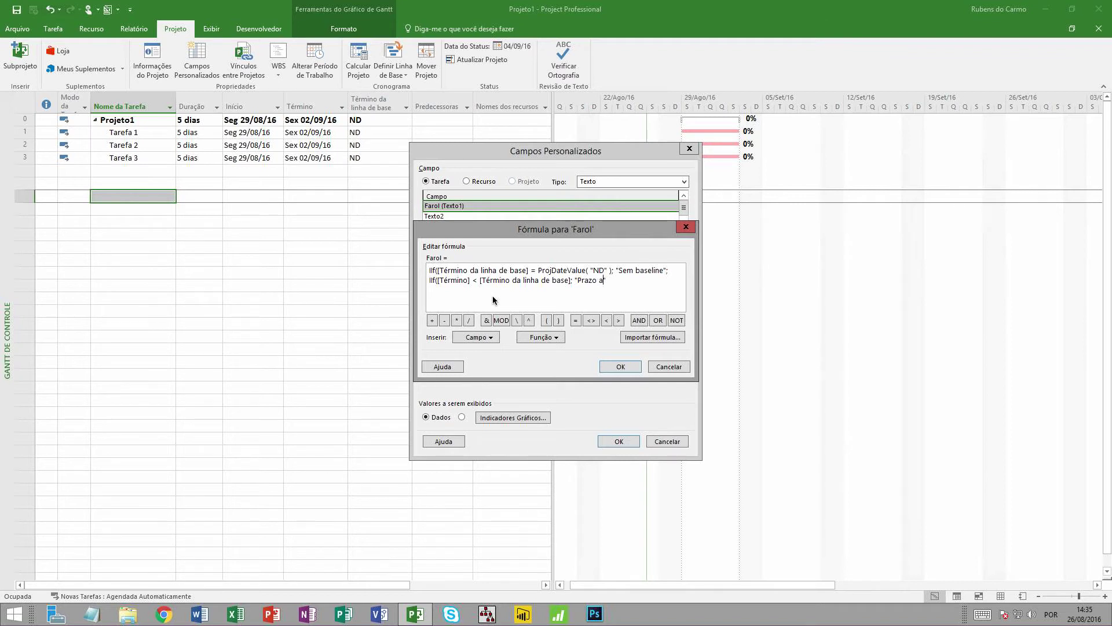
key("BackSpace")
key("BackSpace")
type("tecipado")
Duplicate the nested IIf comparison in front of itself and change the first copy's operator to =
left_click_drag(578, 281, 424, 283)
key("ctrl+c")
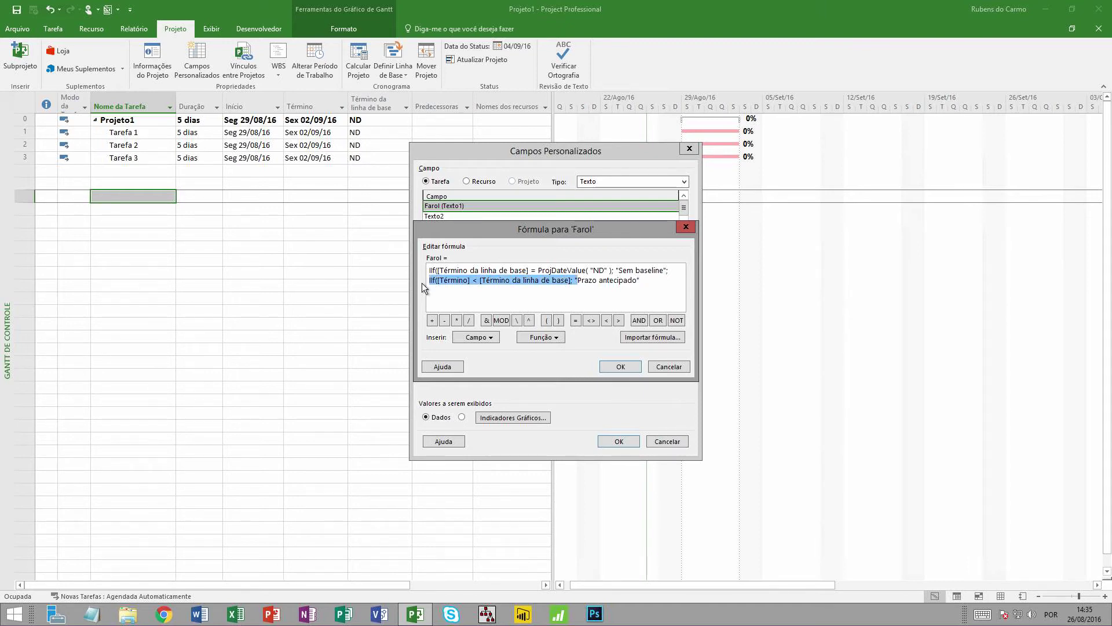
key("Left")
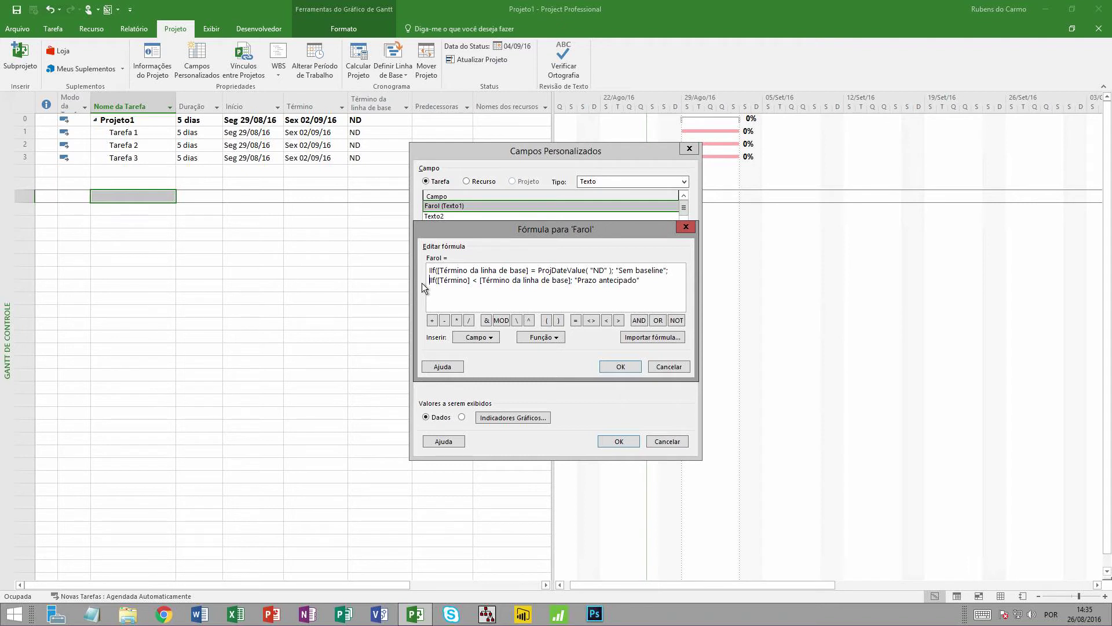
key("ctrl+v")
key("Up")
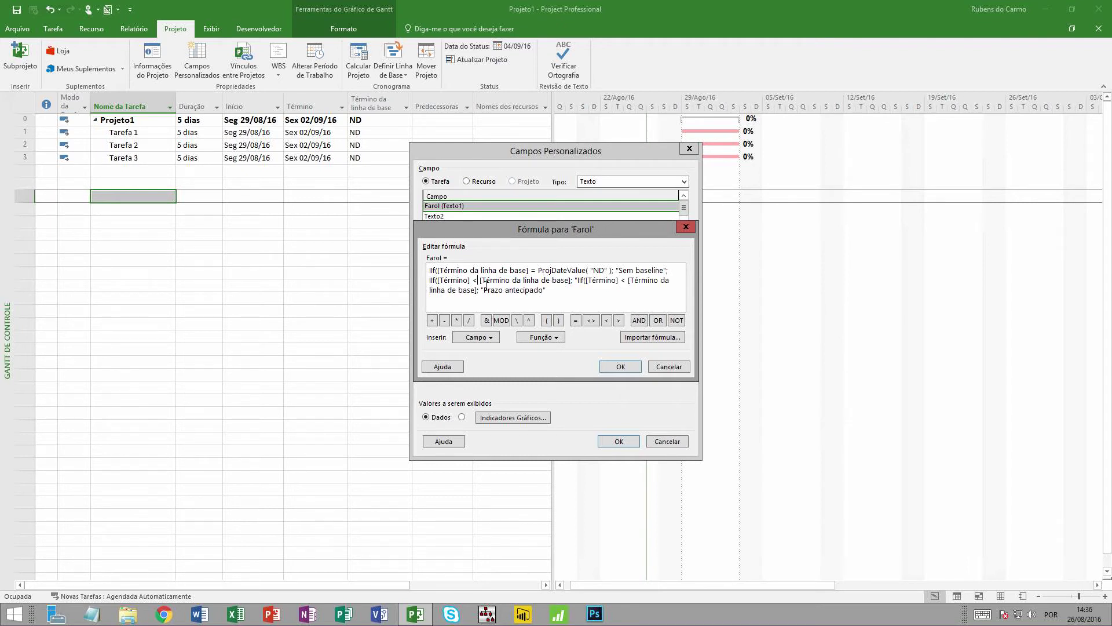
key("BackSpace")
type("=")
Set "Dentro do prazo" as the true result of the equality comparison, followed by a semicolon
left_click(573, 280)
type("\"\"Prazo")
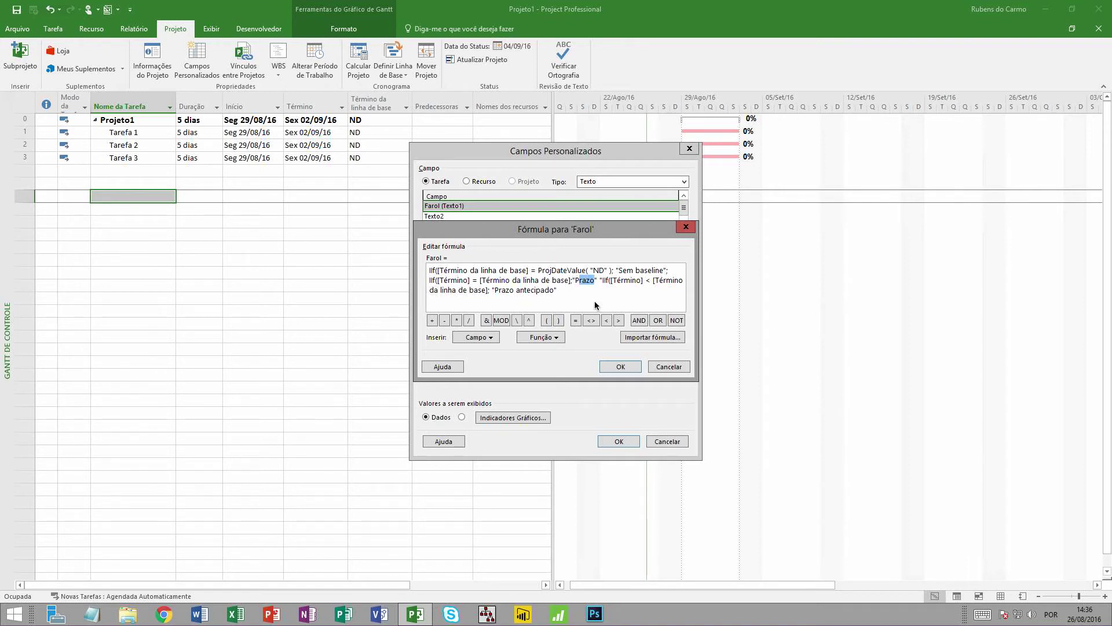
type("Dentro do ")
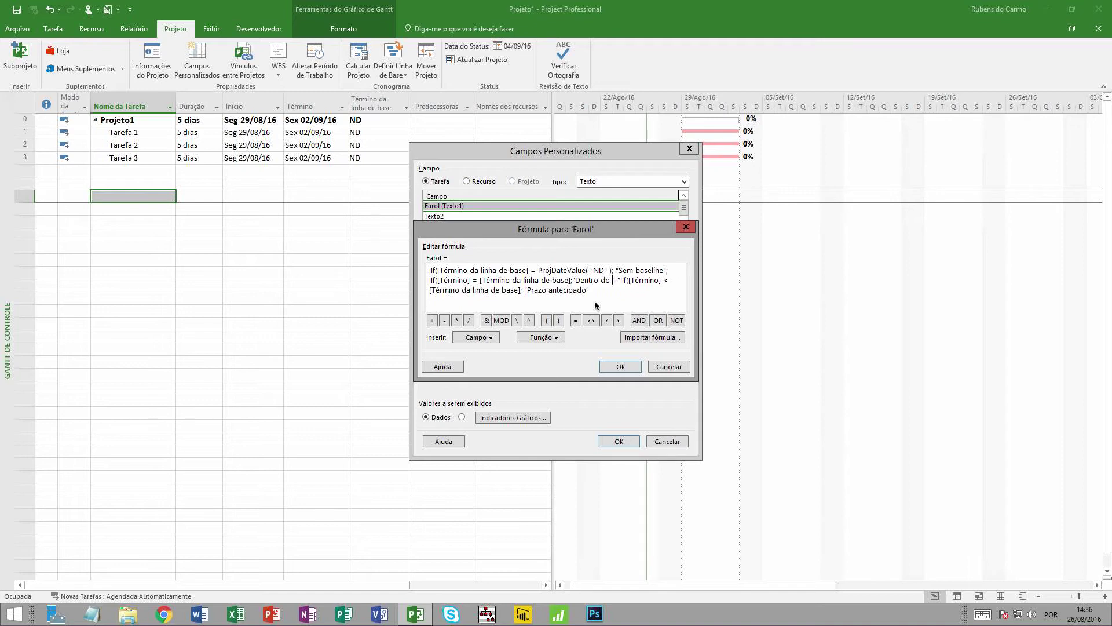
type("prazo")
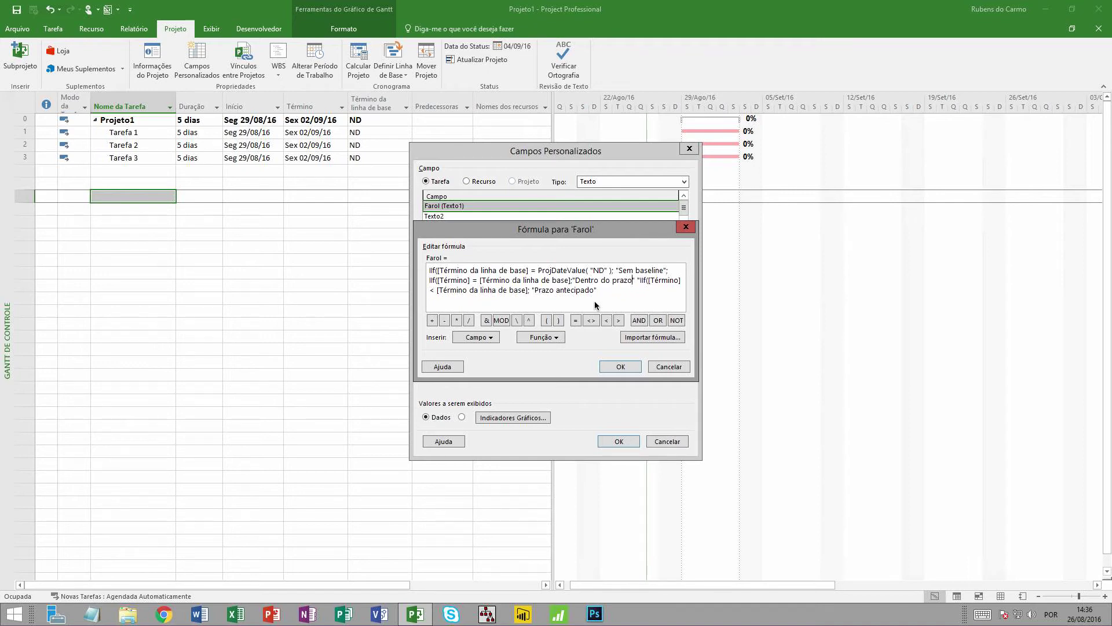
key("Right")
type(";")
End the formula with "Prazo comprometido" as the last result plus three closing parentheses, and try to apply it
type("o comprometido")
type("))")
left_click(621, 367)
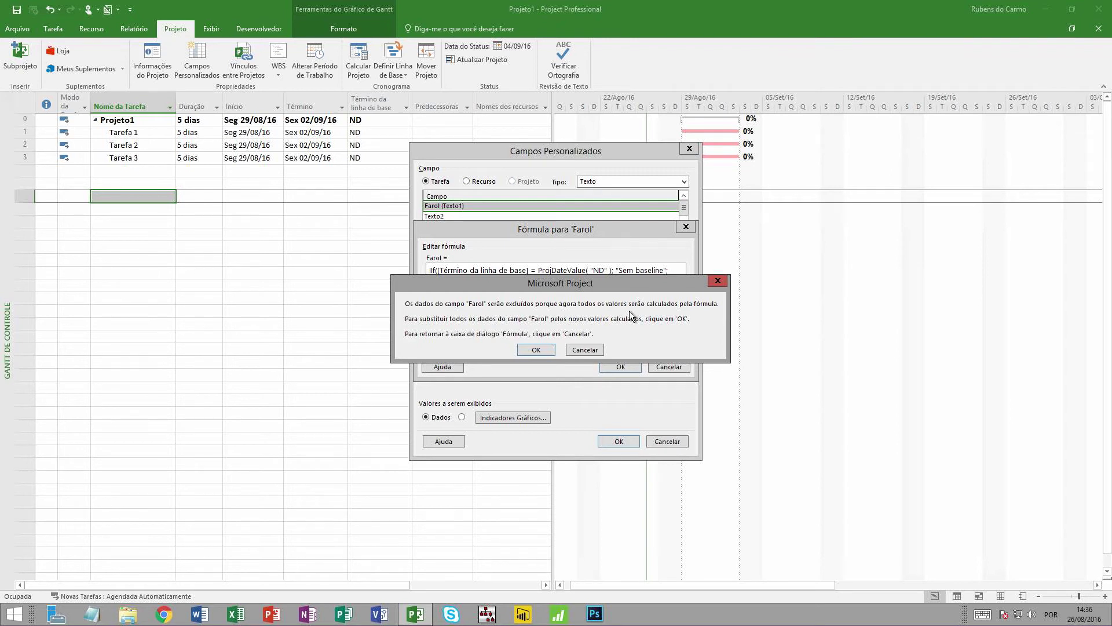
left_click(537, 351)
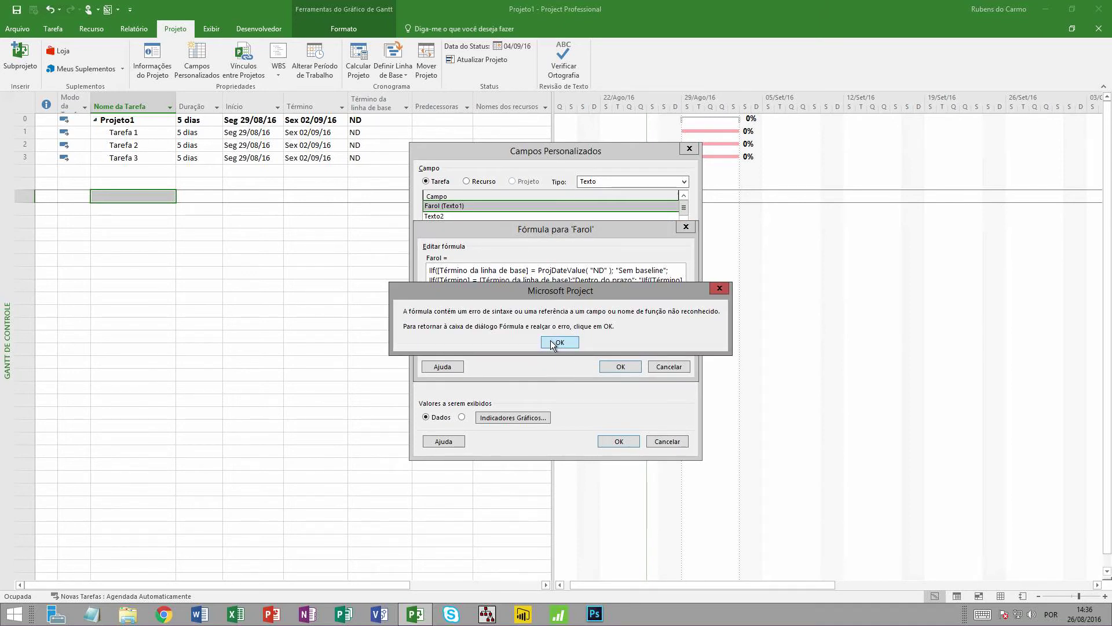
left_click(549, 342)
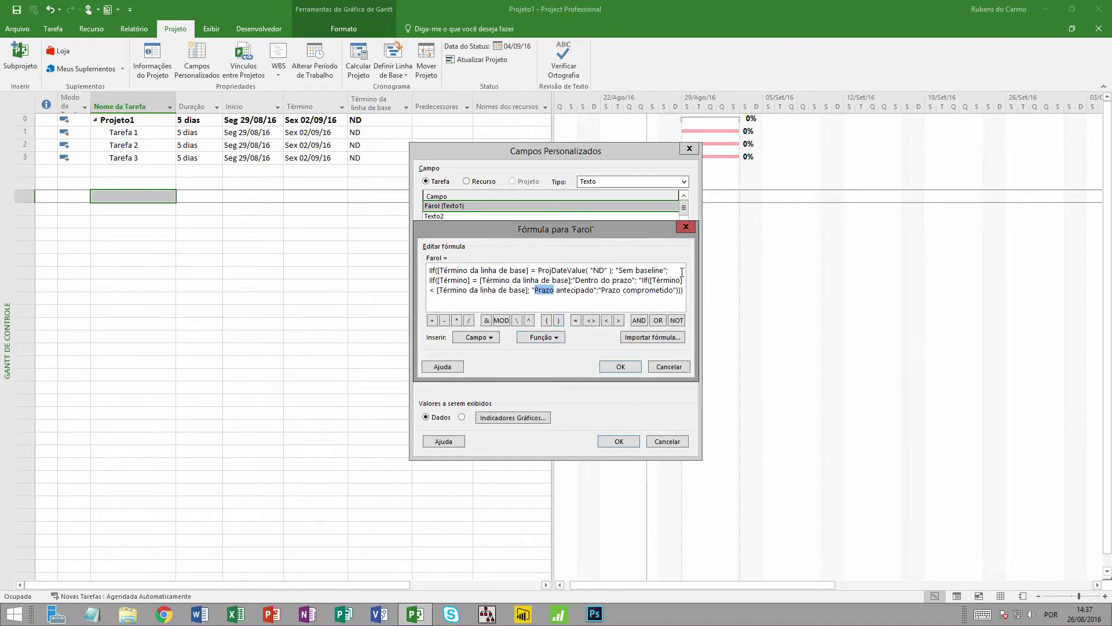
Remove the line break before the second IIf and the stray quotation mark before the third, then apply the formula and close the custom fields
left_click(431, 280)
key("BackSpace")
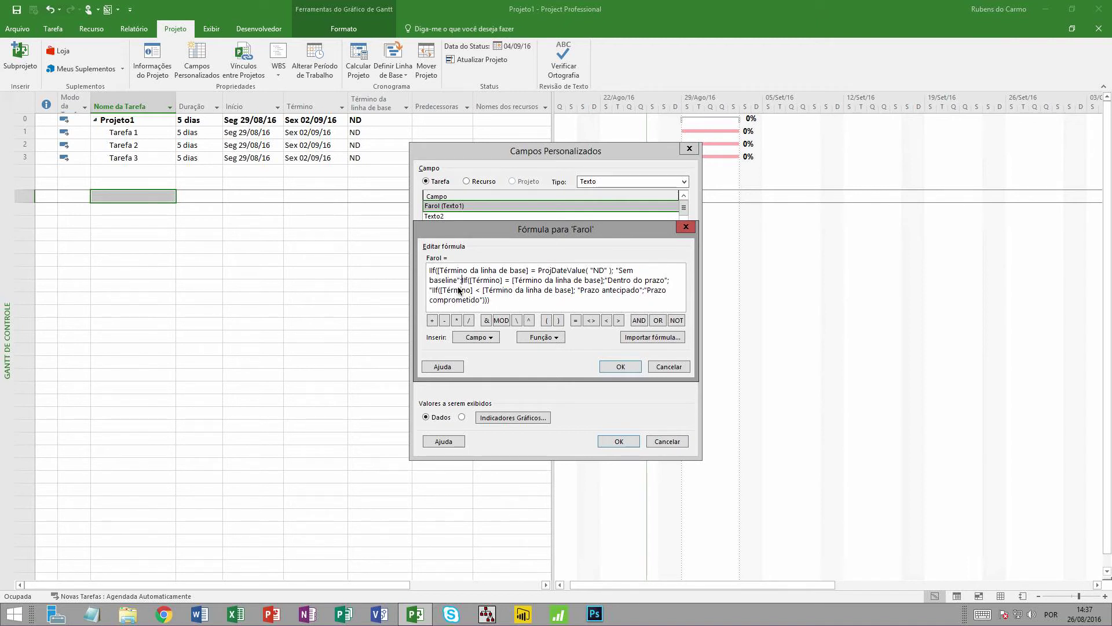
key("Right")
key("Right")
key("Right")
key("Right")
key("Right")
key("Right")
key("Right")
key("Right")
key("Right")
key("Right")
key("Right")
key("Right")
key("Right")
key("Right")
key("Left")
key("Left")
key("Left")
key("Left")
key("Left")
key("Left")
key("BackSpace")
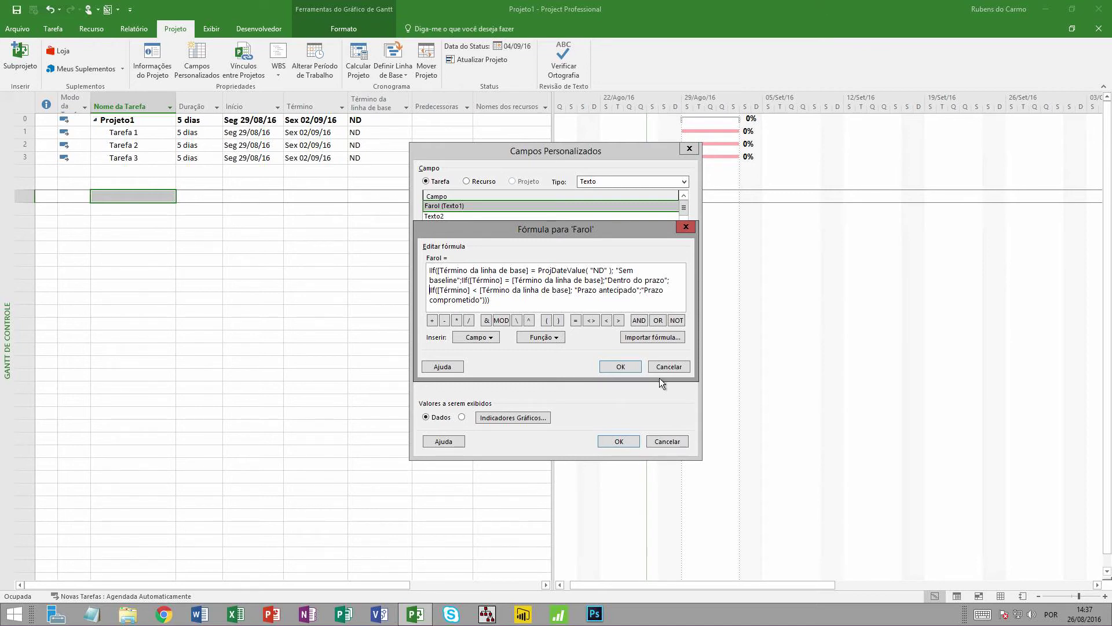
left_click(628, 368)
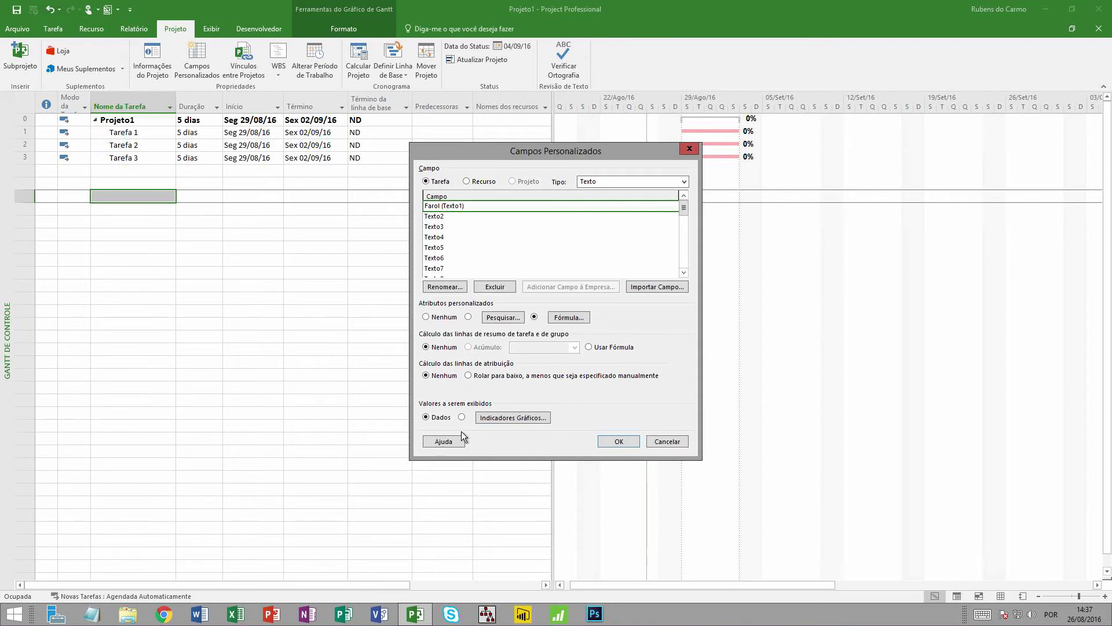
left_click(606, 444)
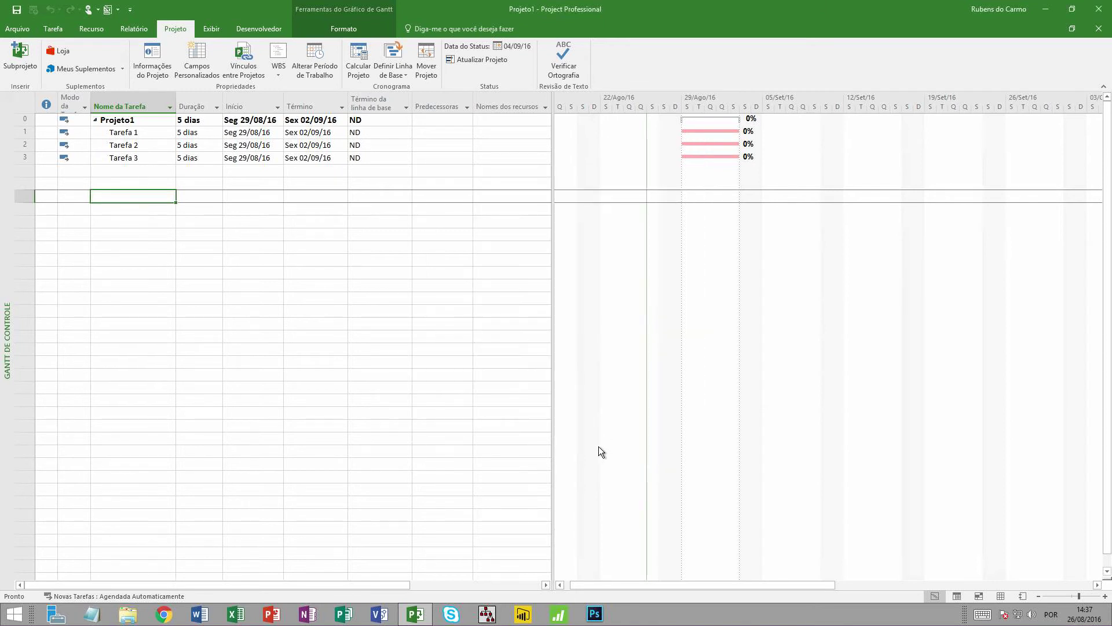
Insert the Farol (Texto1) column before the Predecessoras column and fit its width to the contents
right_click(440, 103)
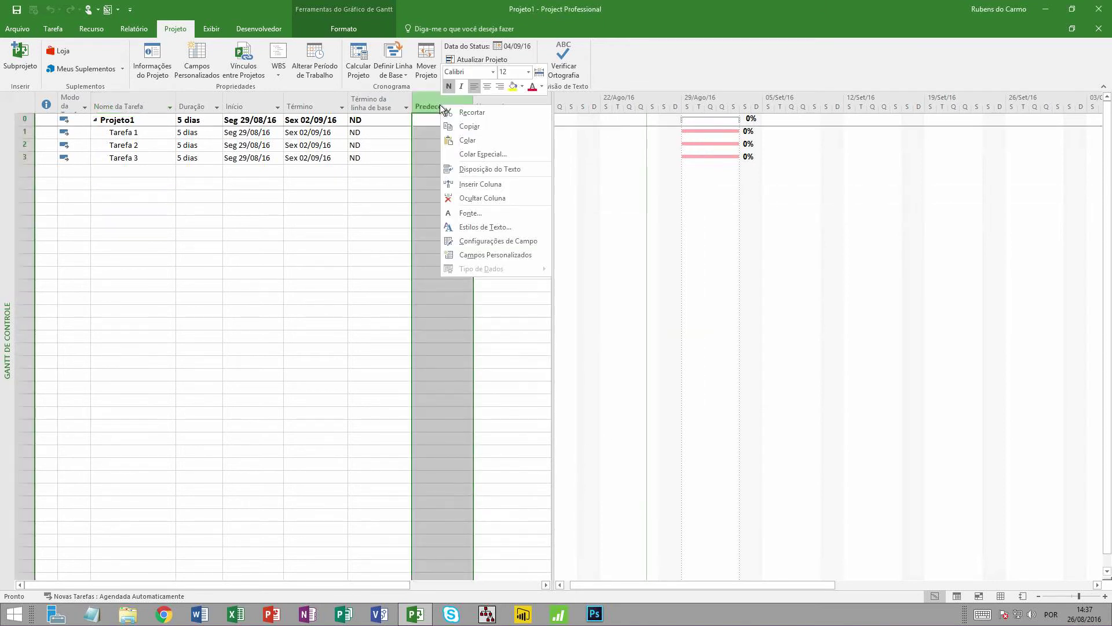
left_click(498, 183)
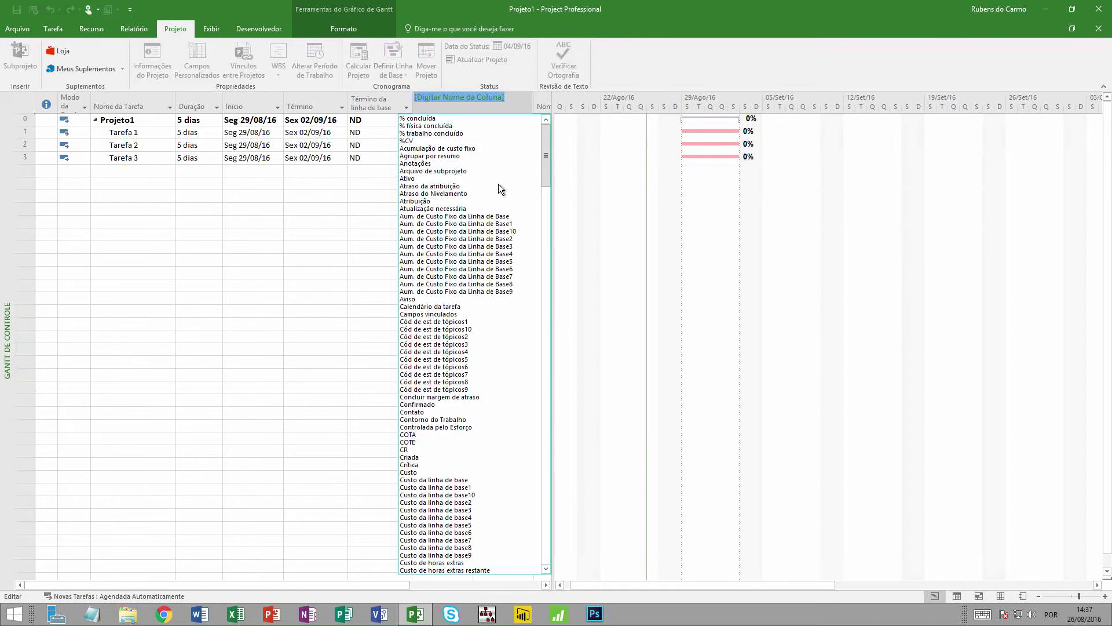
type("Farol ( Texto1")
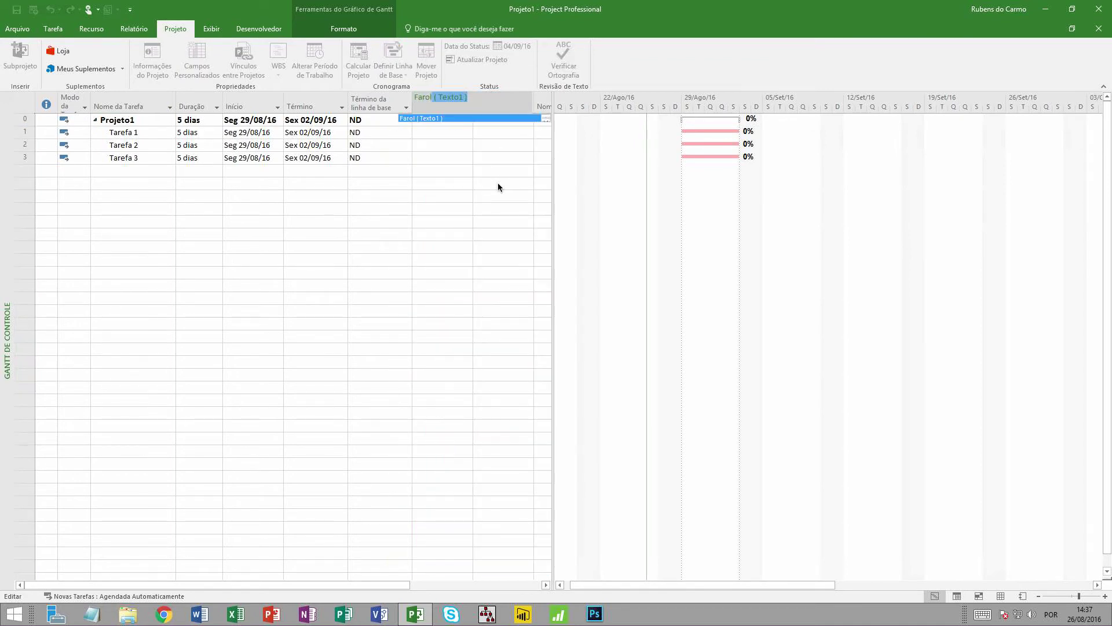
key("Return")
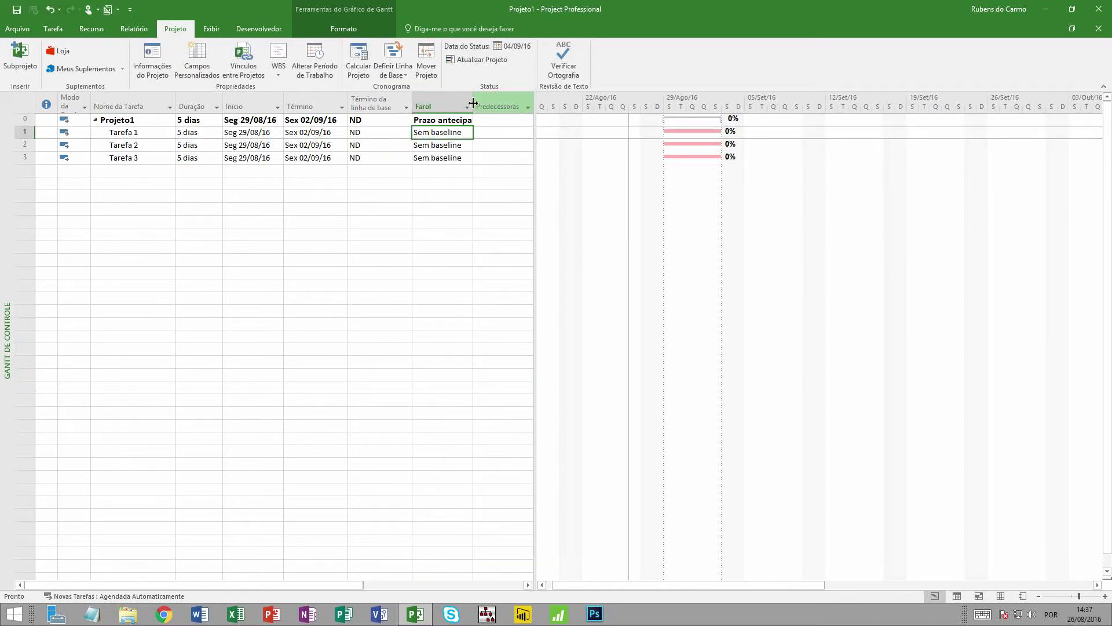
left_click_drag(473, 104, 480, 103)
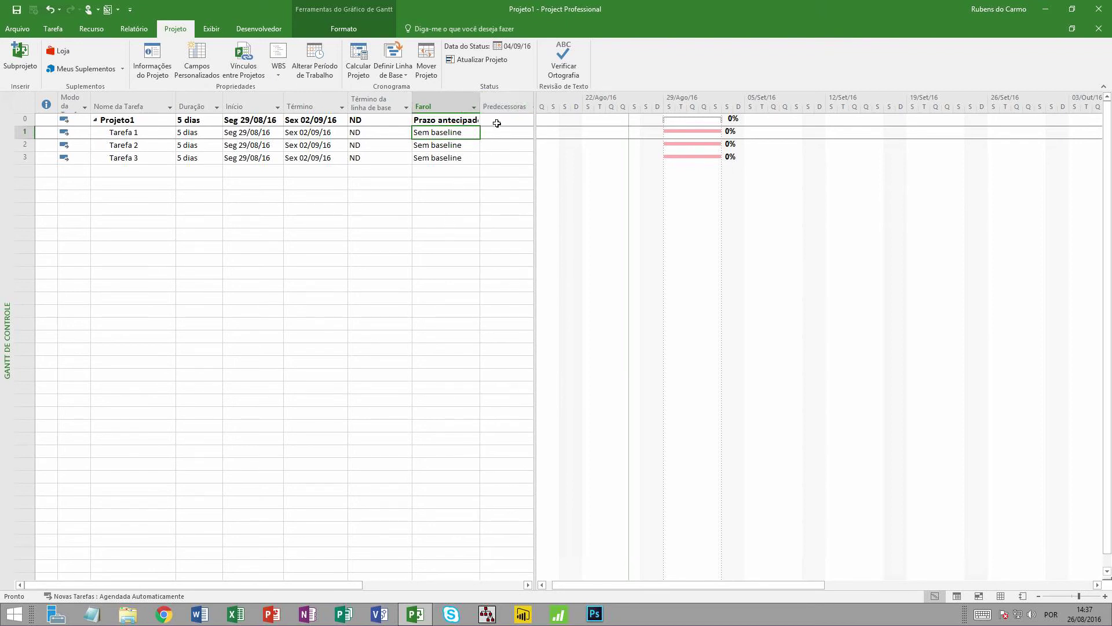
double_click(480, 102)
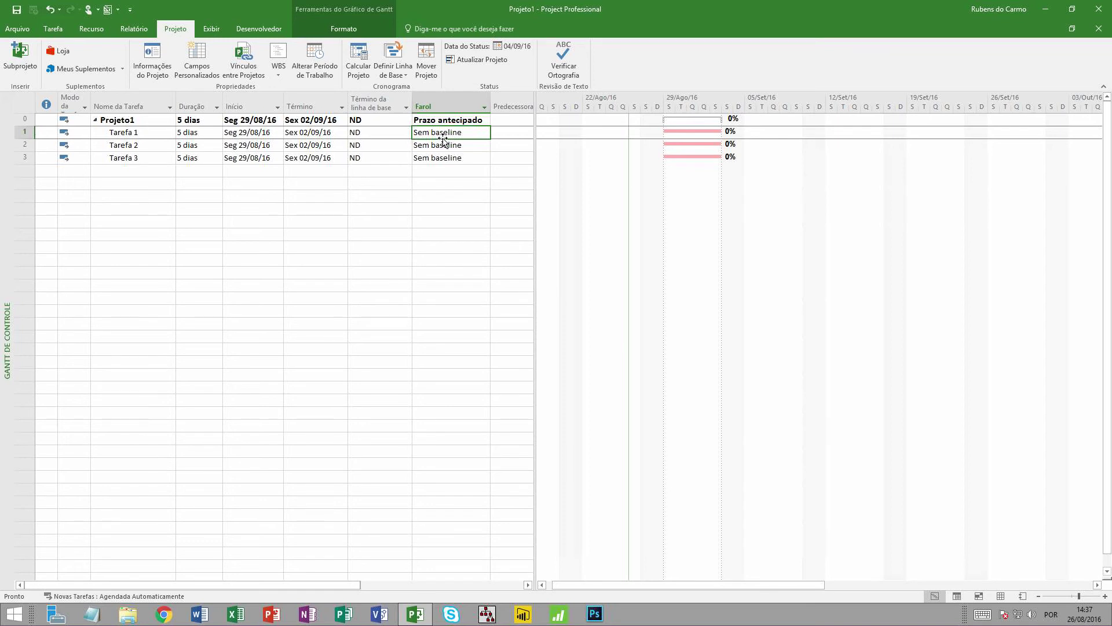
Switch the Farol custom field to display graphical indicators and open its indicator criteria for regular rows
left_click(378, 133)
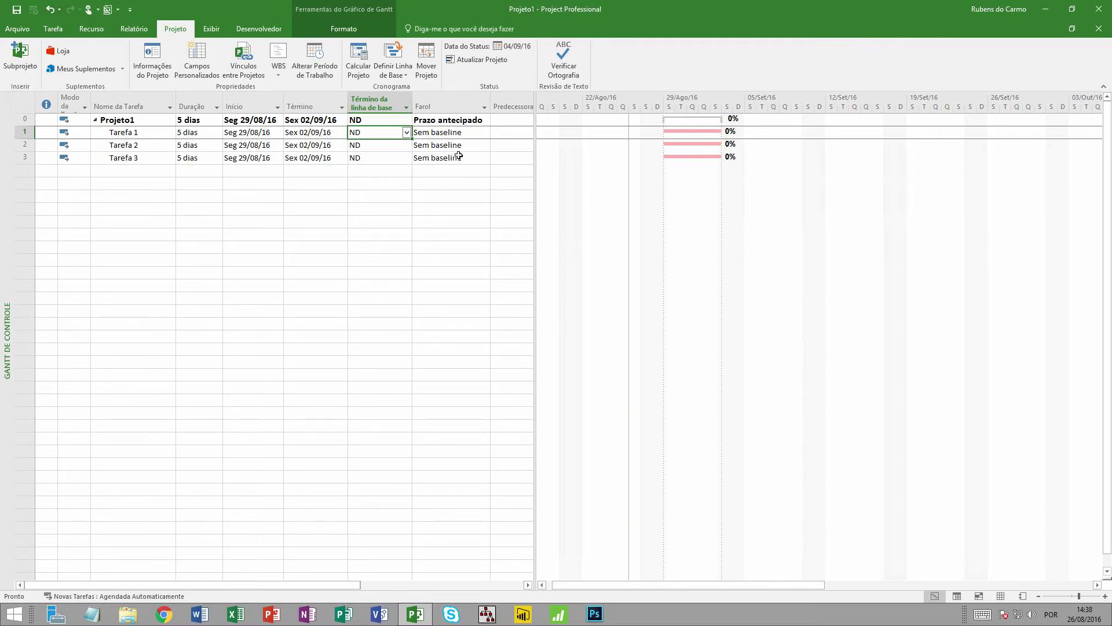
left_click(196, 55)
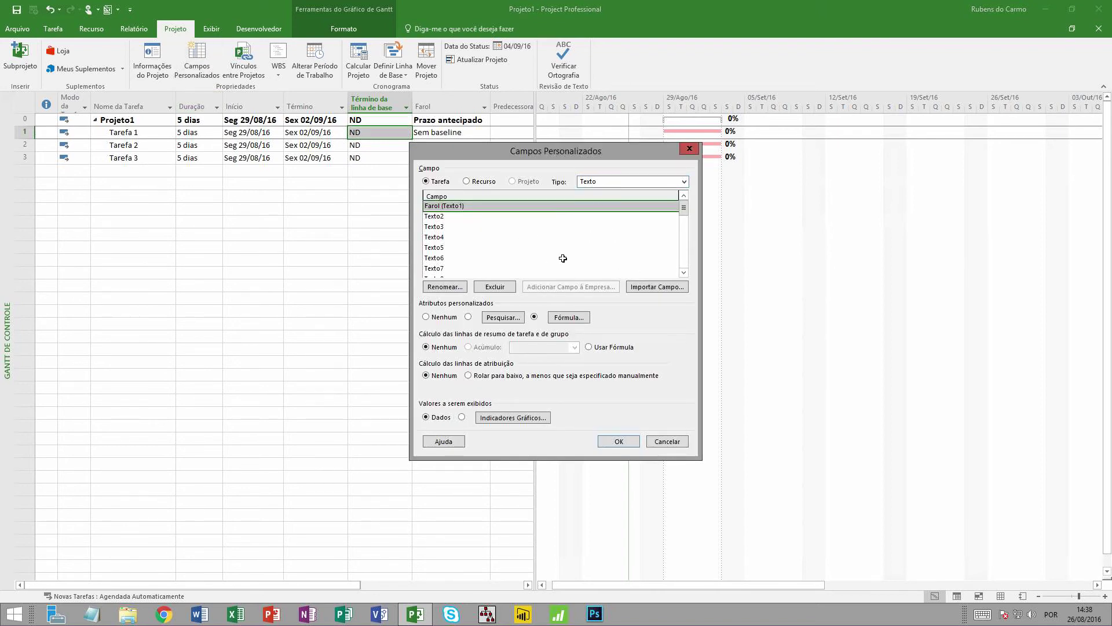
left_click(462, 417)
left_click(497, 417)
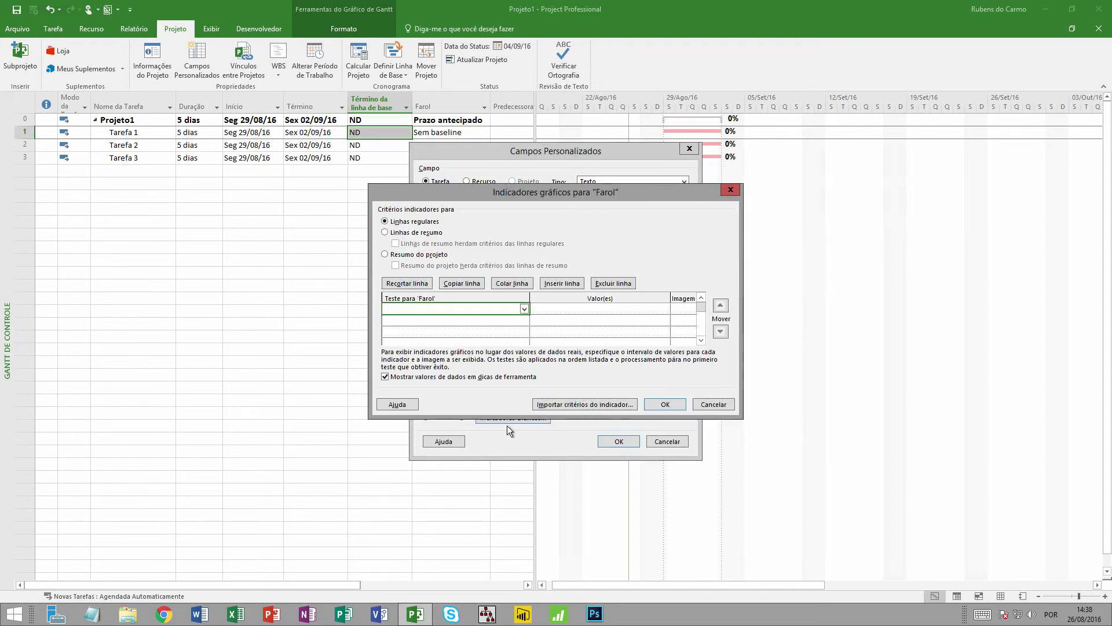
Define the first indicator rule as "é igual a" with the value "Sem baseline" and a white square image
left_click(523, 310)
left_click(432, 319)
left_click(590, 311)
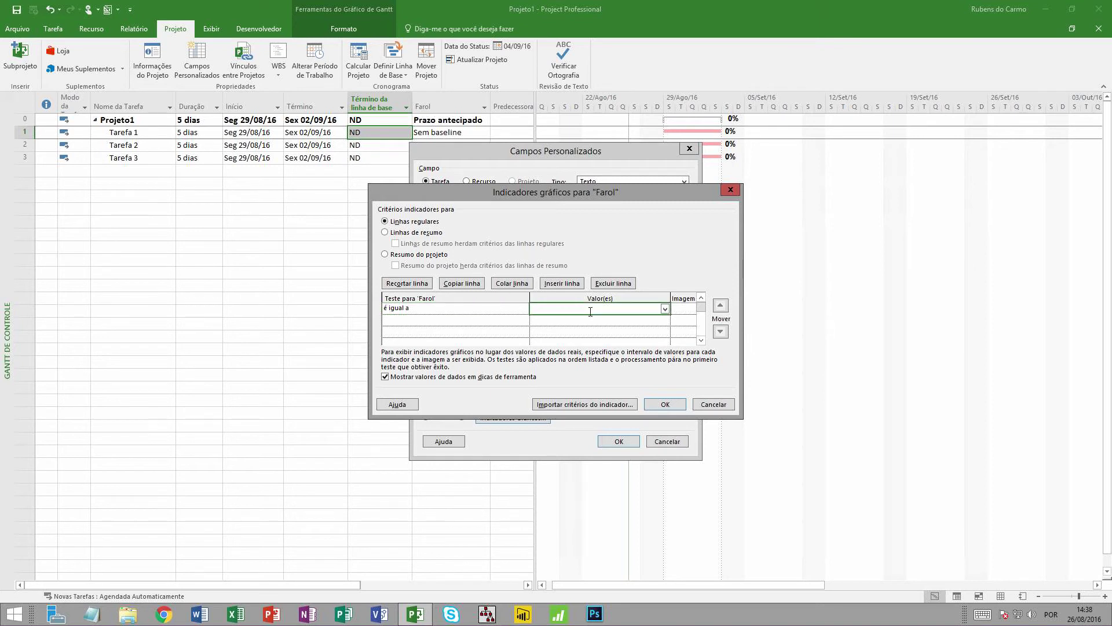
type("Sem baseline")
left_click(685, 309)
left_click(691, 309)
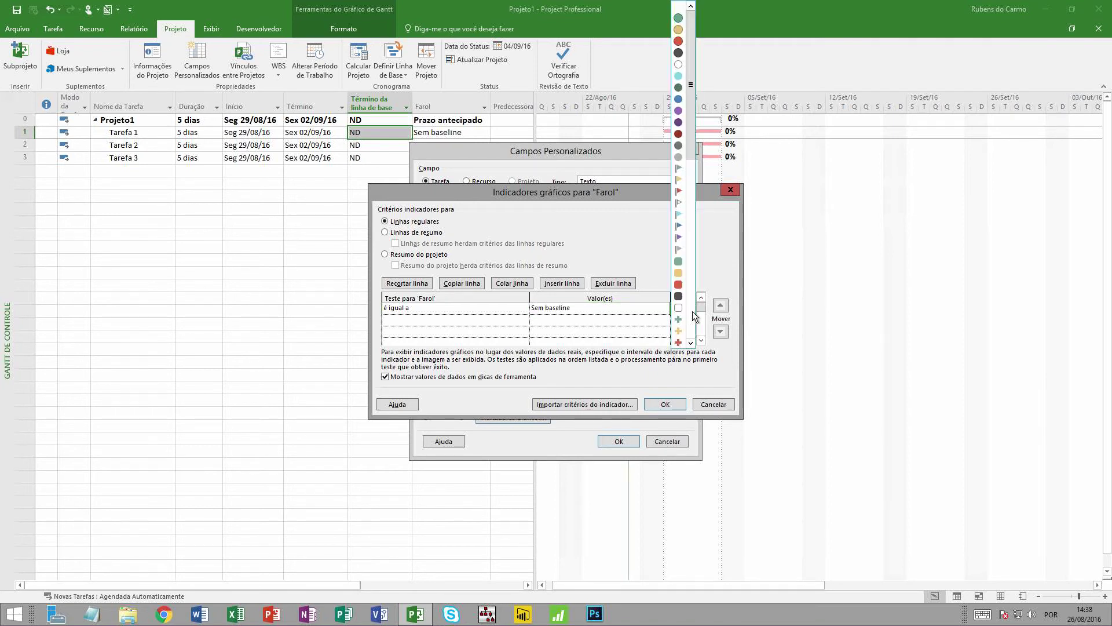
left_click(680, 308)
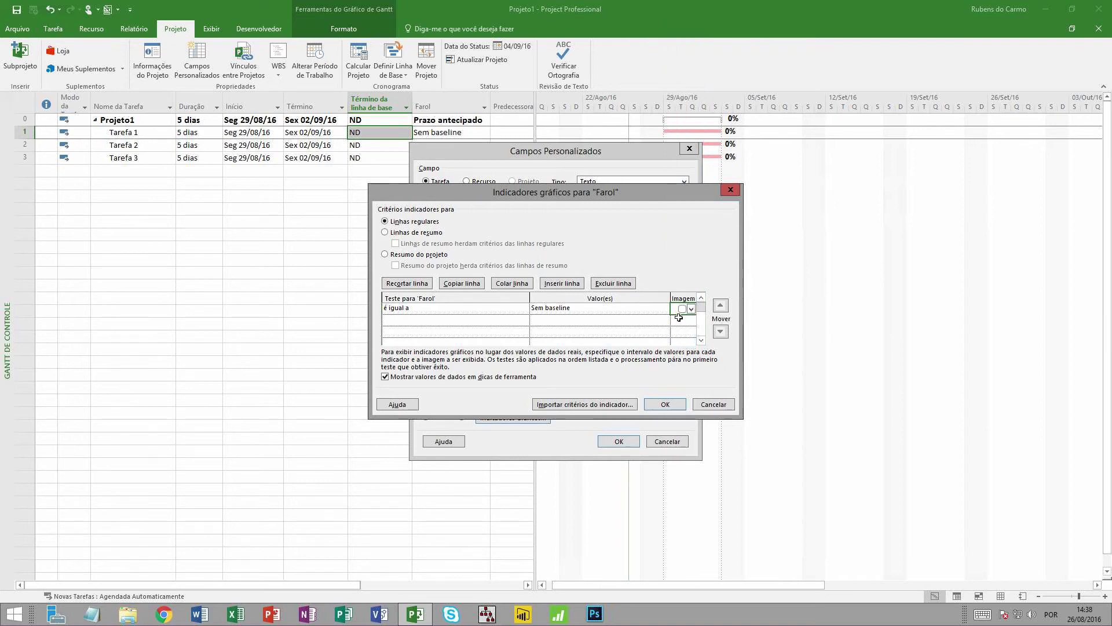
Set the second indicator rule's test to "é igual a" and accept the indicator criteria
left_click(505, 320)
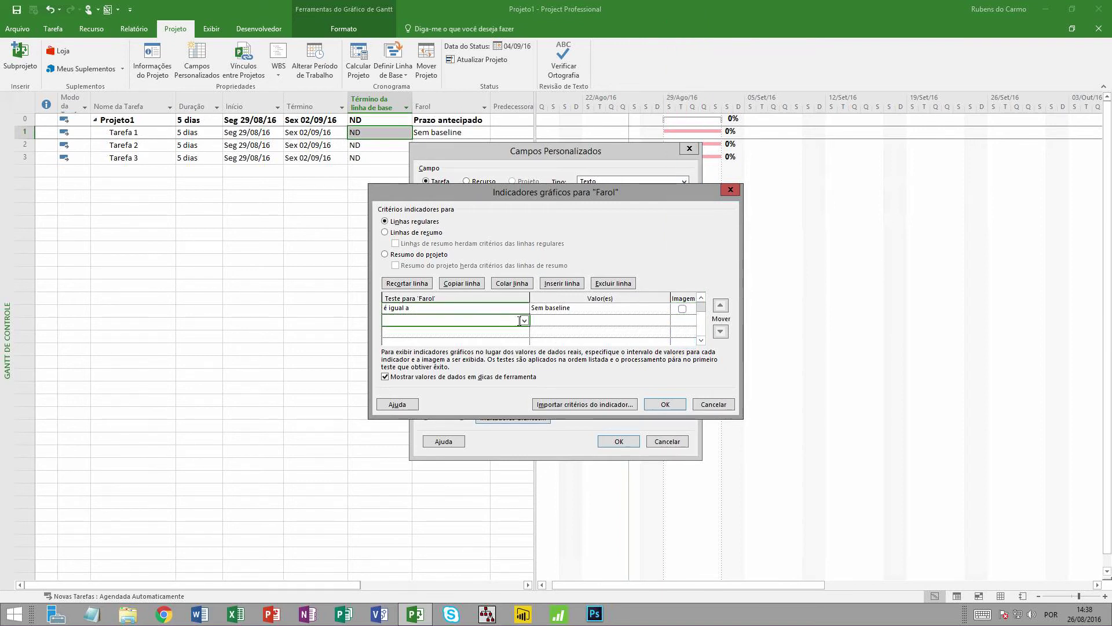
left_click(523, 319)
left_click(504, 337)
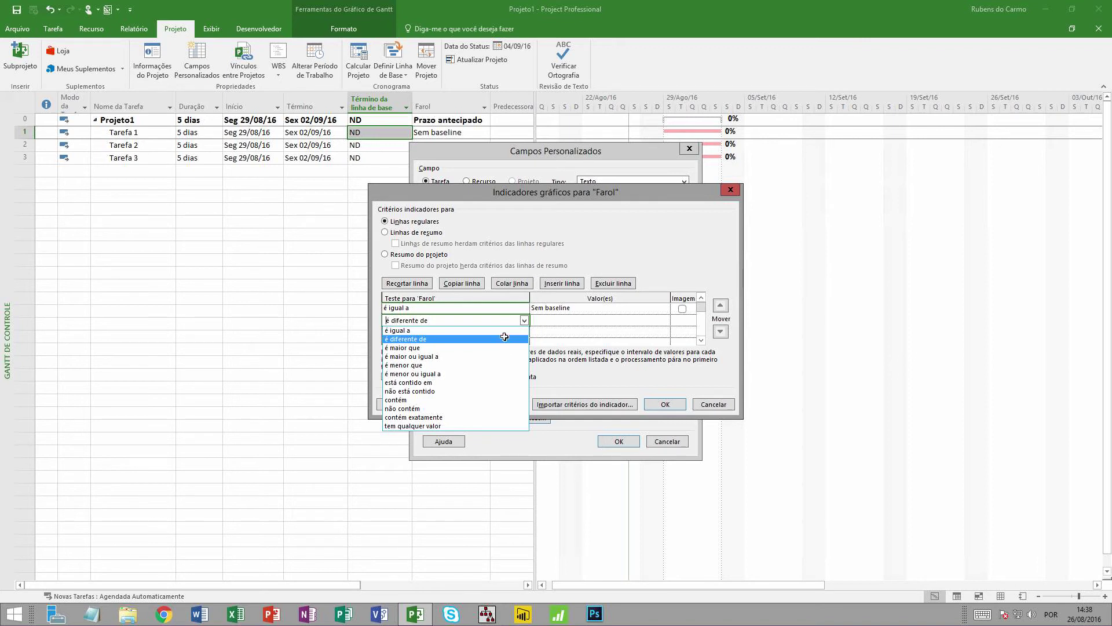
key("Up")
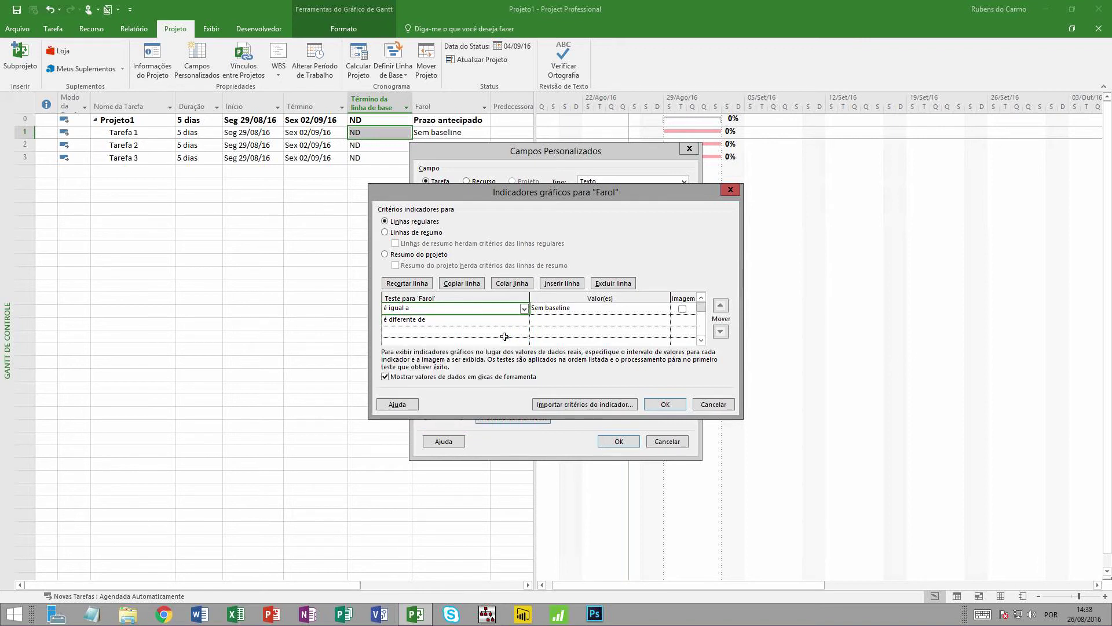
key("Down")
left_click(524, 319)
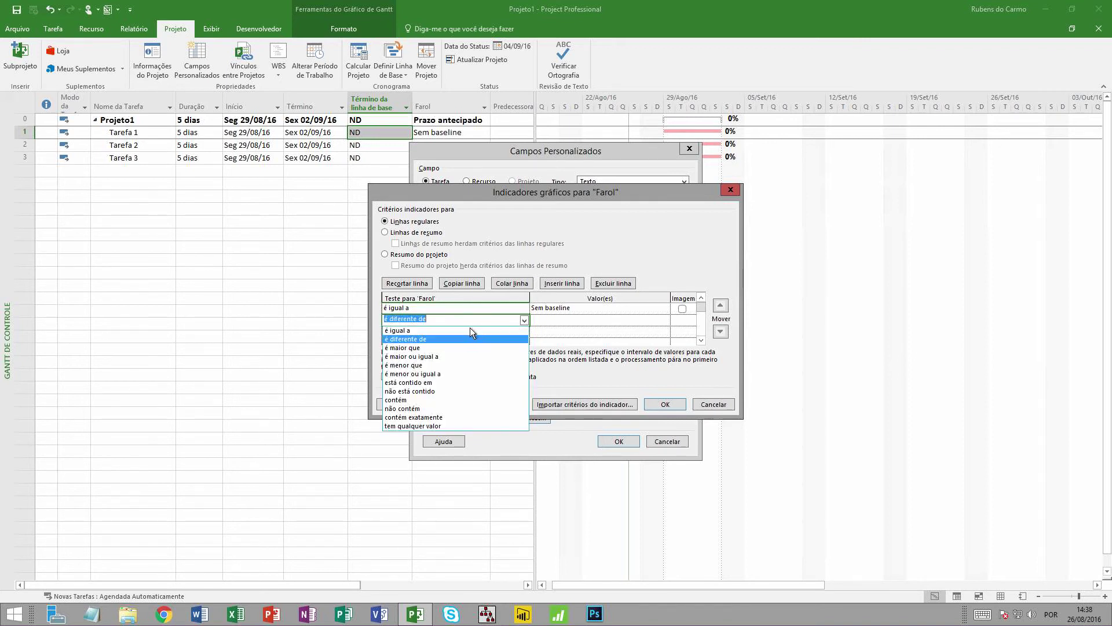
left_click(468, 330)
left_click(547, 320)
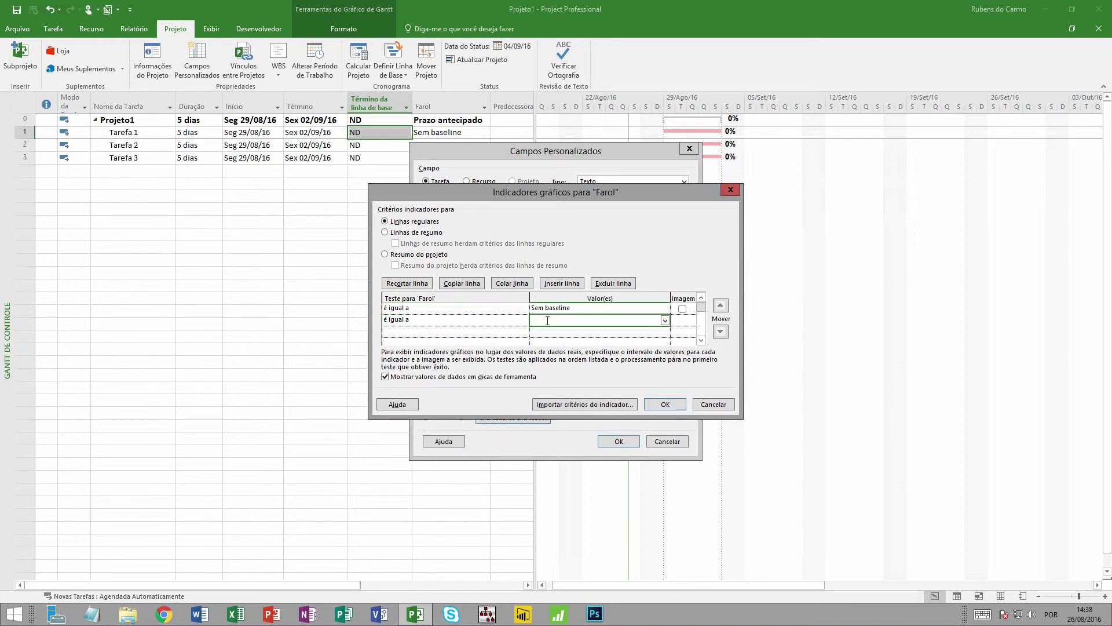
left_click(666, 404)
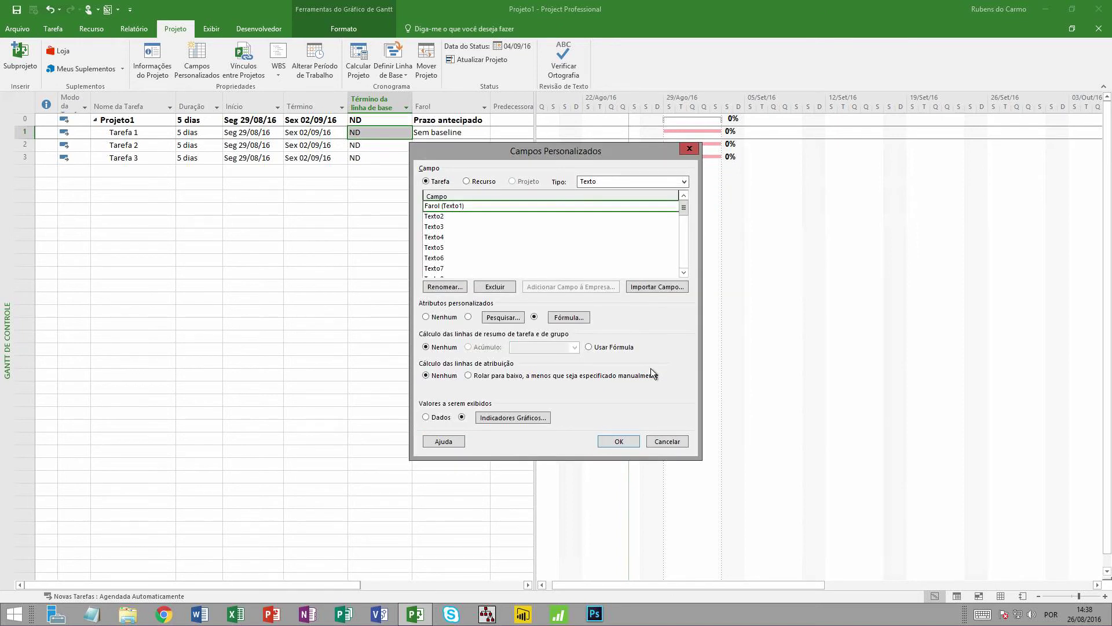
Review the Farol formula's result texts and complete the second indicator rule with the value "Dentro do prazo" and a yellow square
left_click(557, 318)
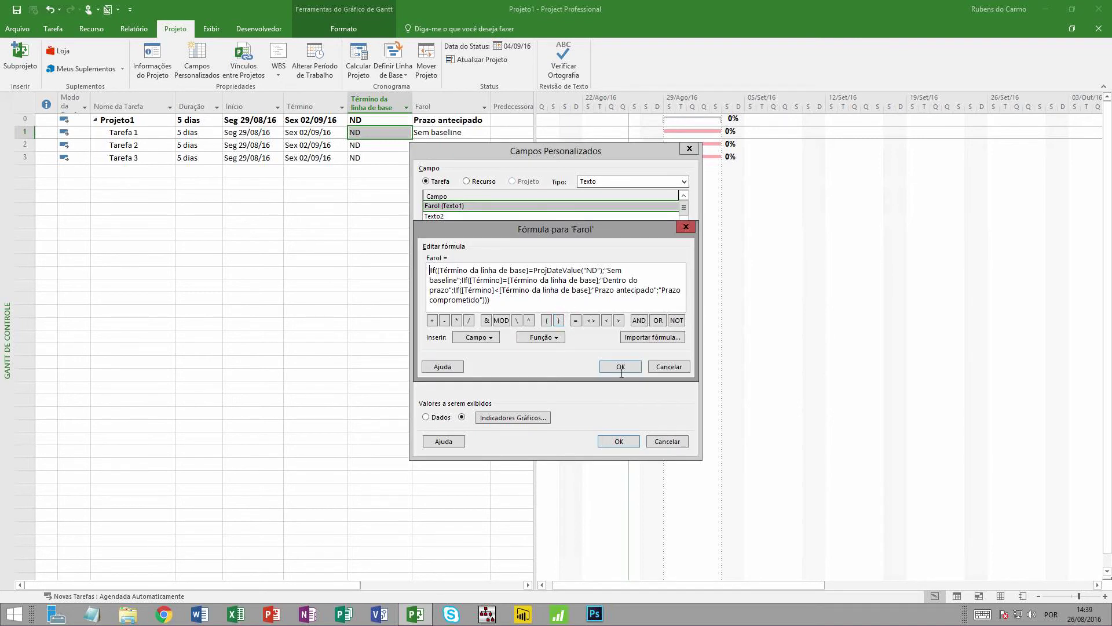
left_click(656, 368)
left_click(515, 417)
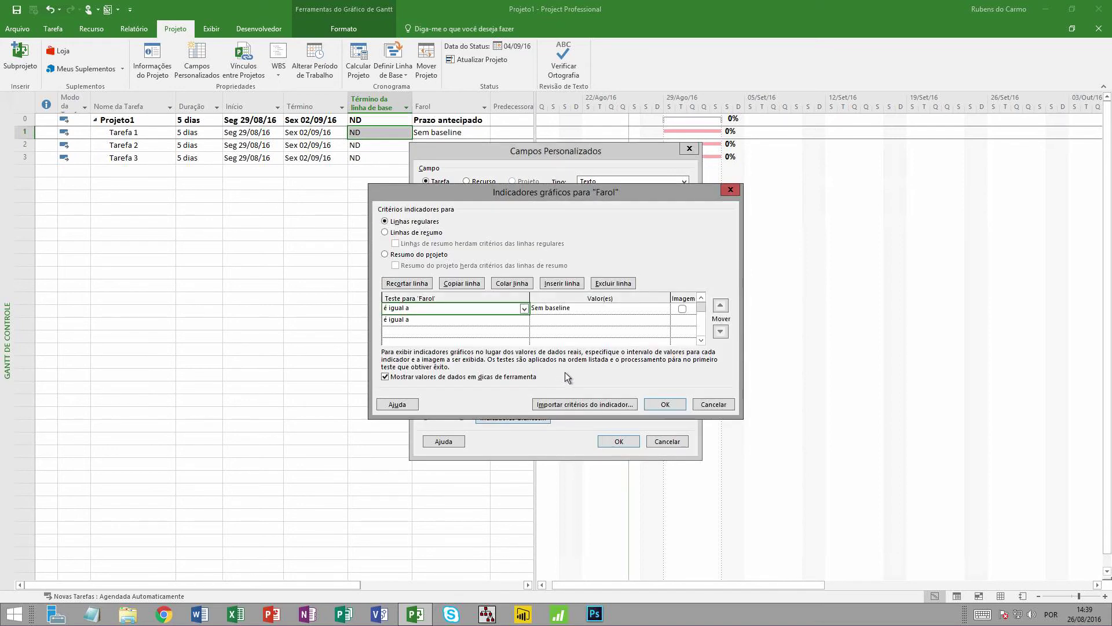
left_click(557, 315)
left_click(556, 321)
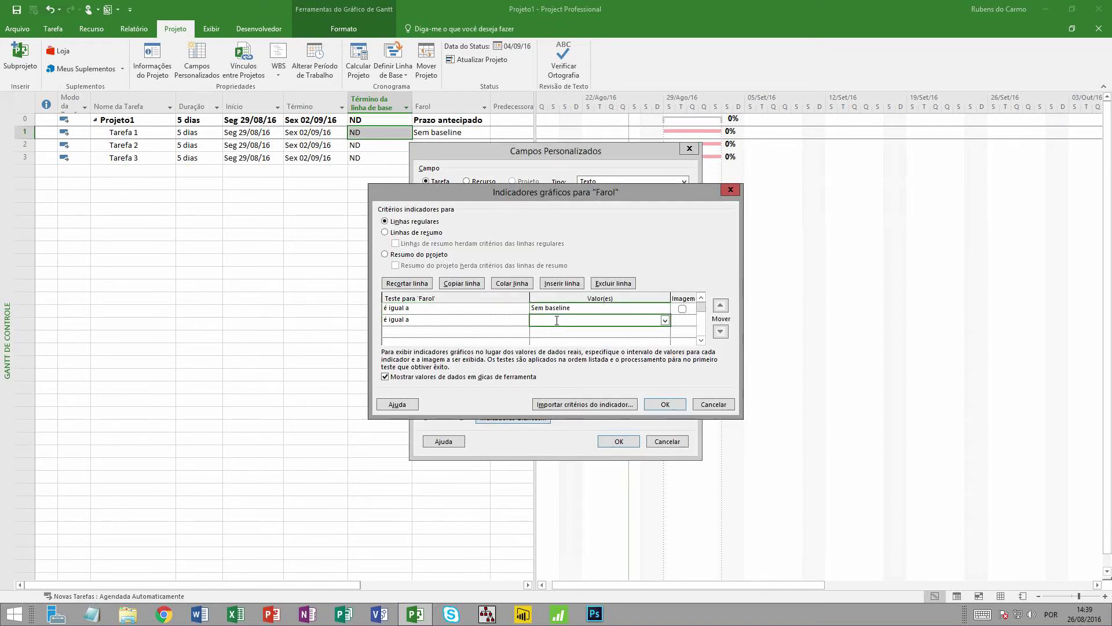
type("Dentro do prazo")
left_click(682, 319)
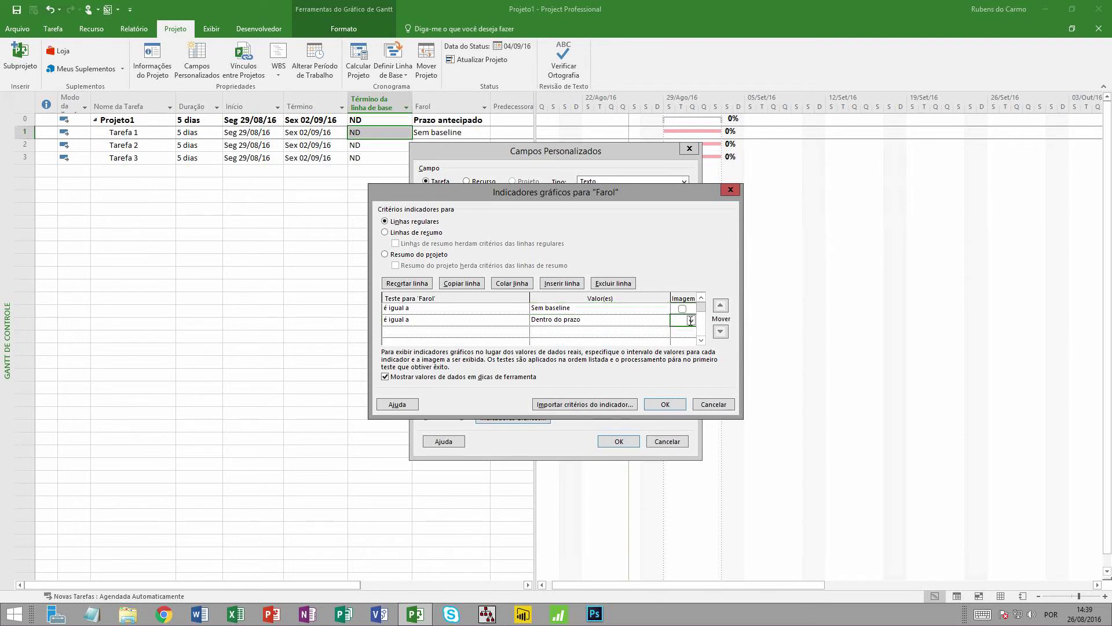
left_click(692, 320)
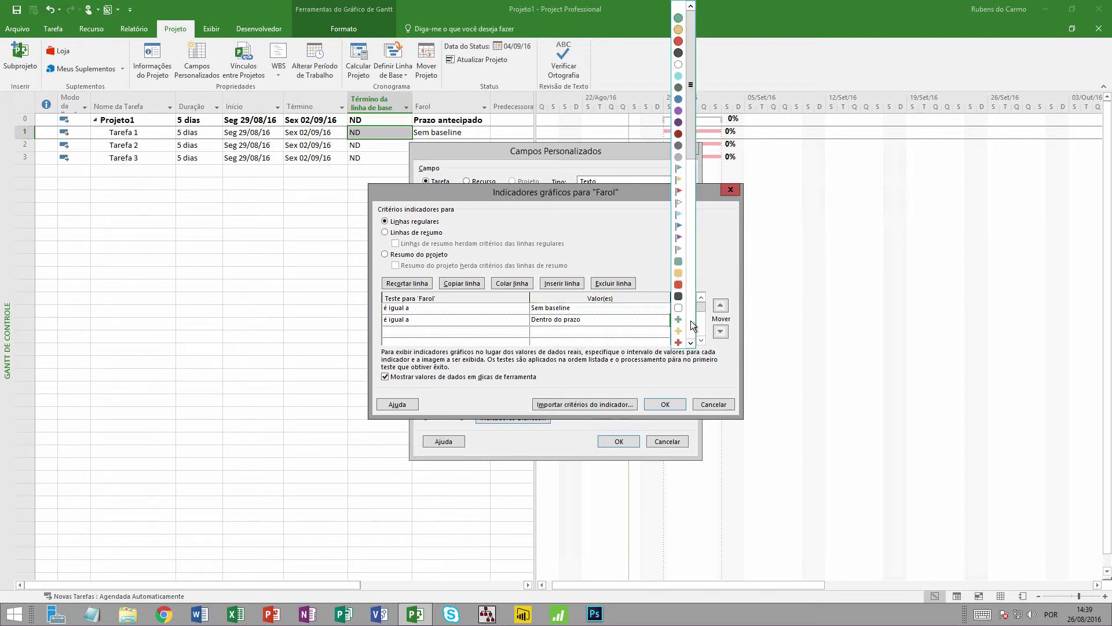
left_click(682, 280)
Define the third indicator rule as "é igual a" with the value "Prazo antecipado" and a green square
left_click(497, 333)
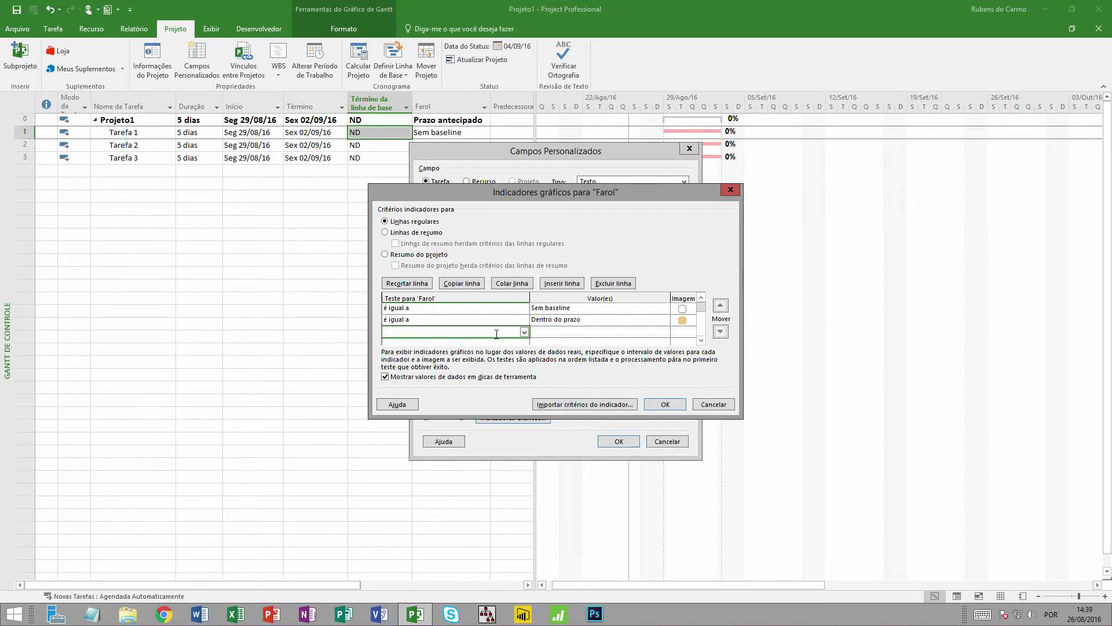
type("é igual a")
left_click(568, 332)
type("Praz")
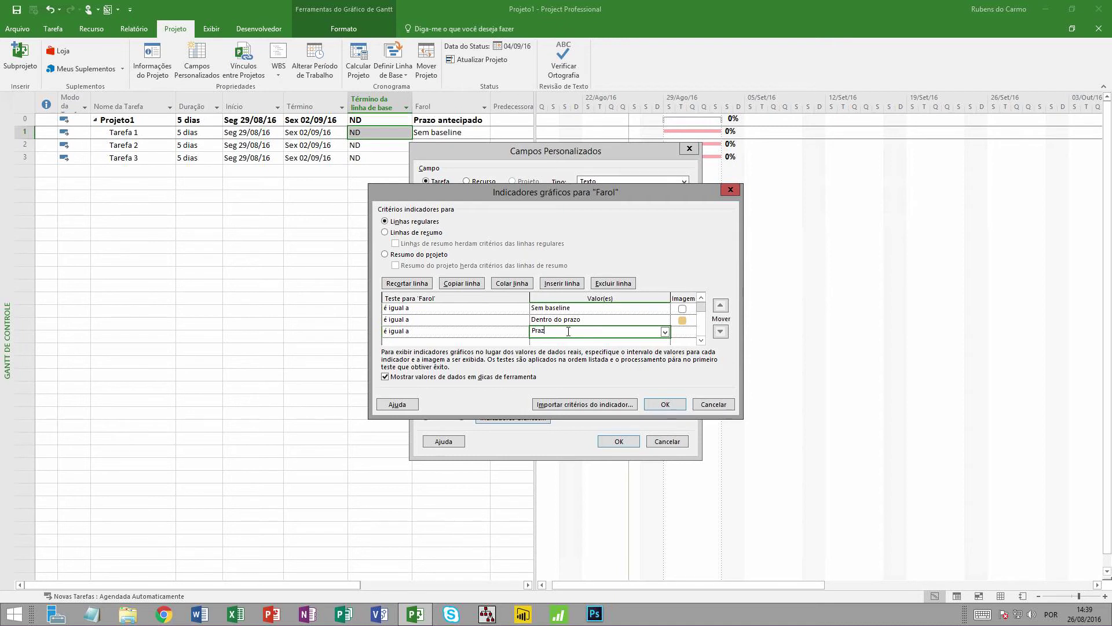
type("o antecipado")
left_click(683, 331)
left_click(691, 331)
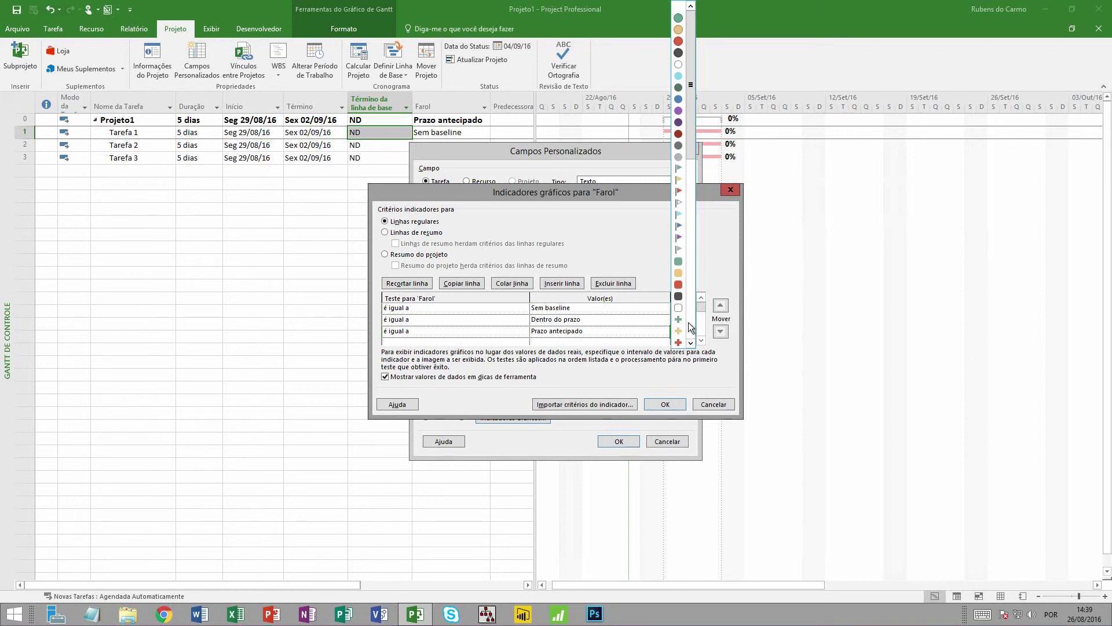
left_click(678, 261)
Define the fourth indicator rule as "é igual a" with the value "Prazo comprometido" and a red square, and accept the criteria
left_click(481, 341)
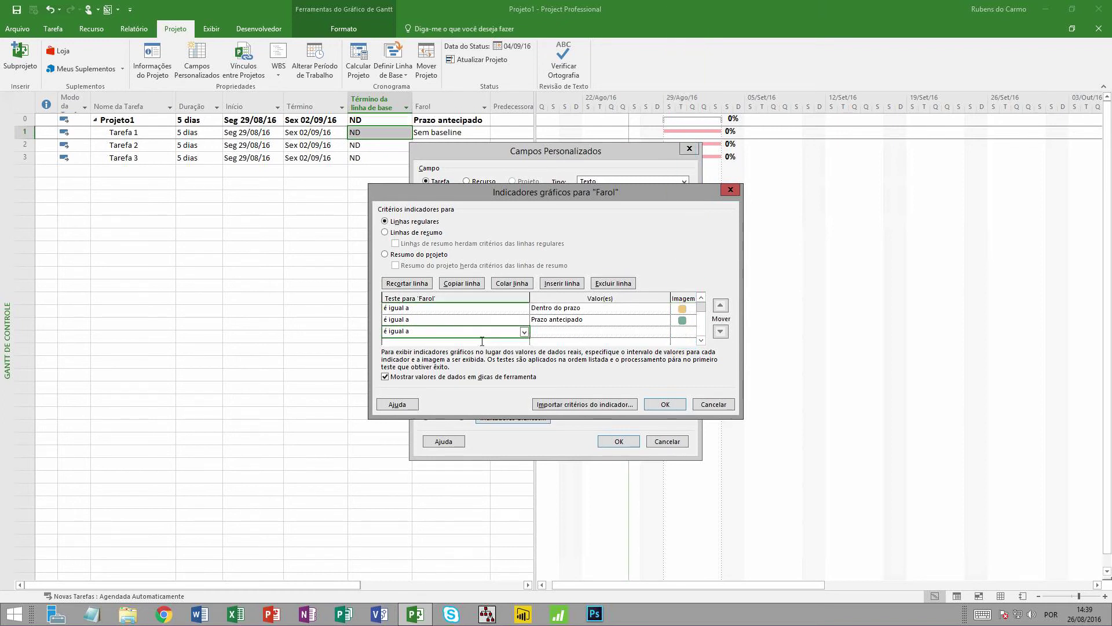
key("Tab")
type("Prazo c")
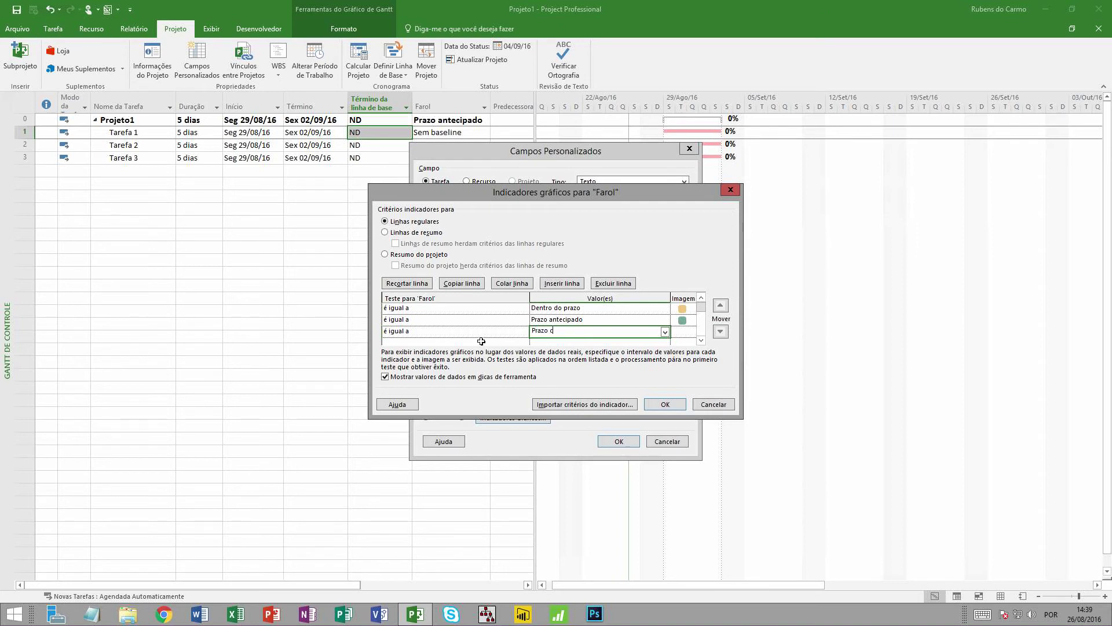
type("omprometido")
left_click(685, 331)
left_click(693, 331)
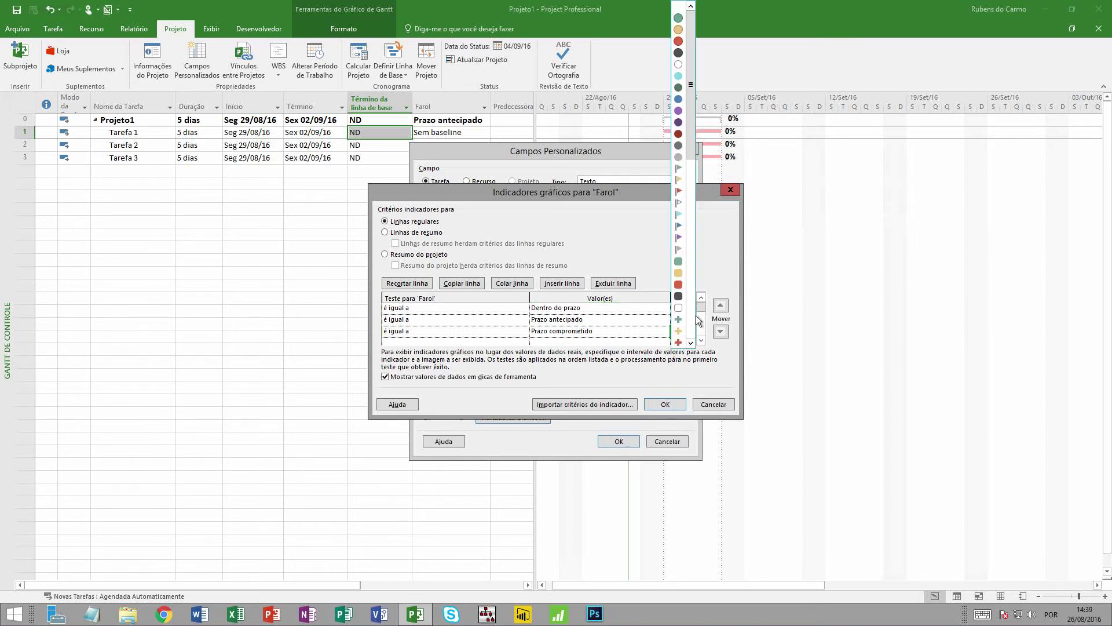
left_click(684, 286)
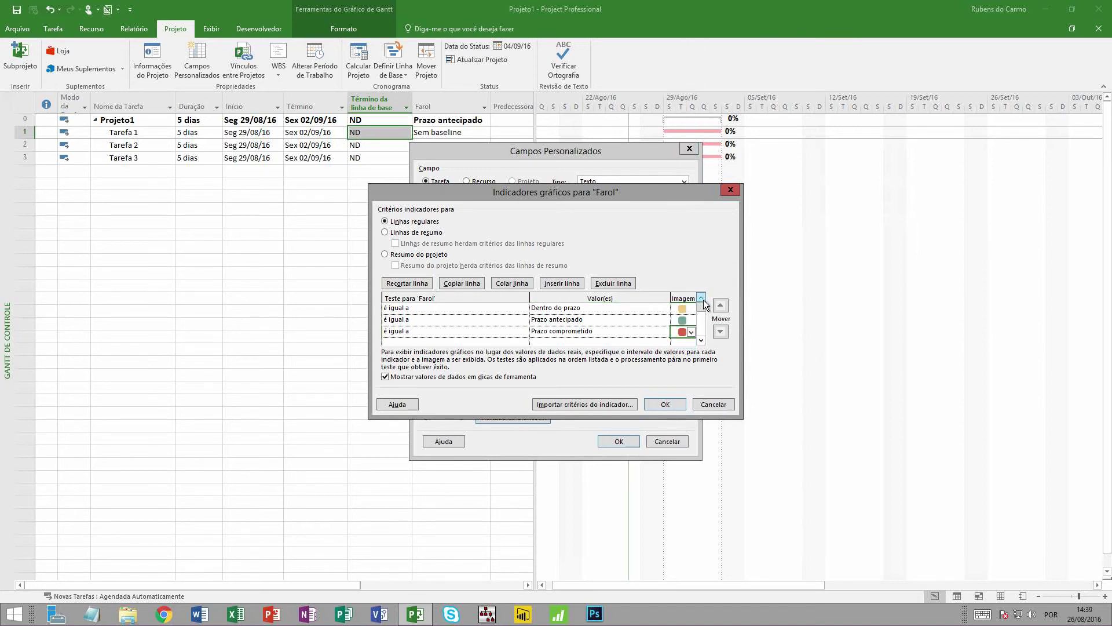
left_click(701, 299)
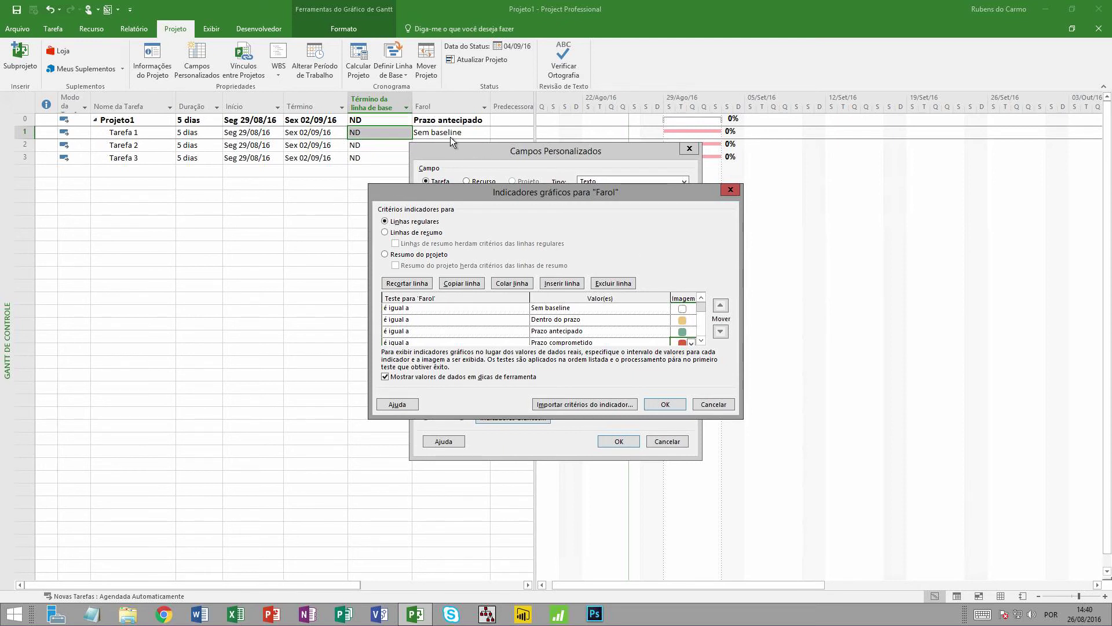
left_click(662, 404)
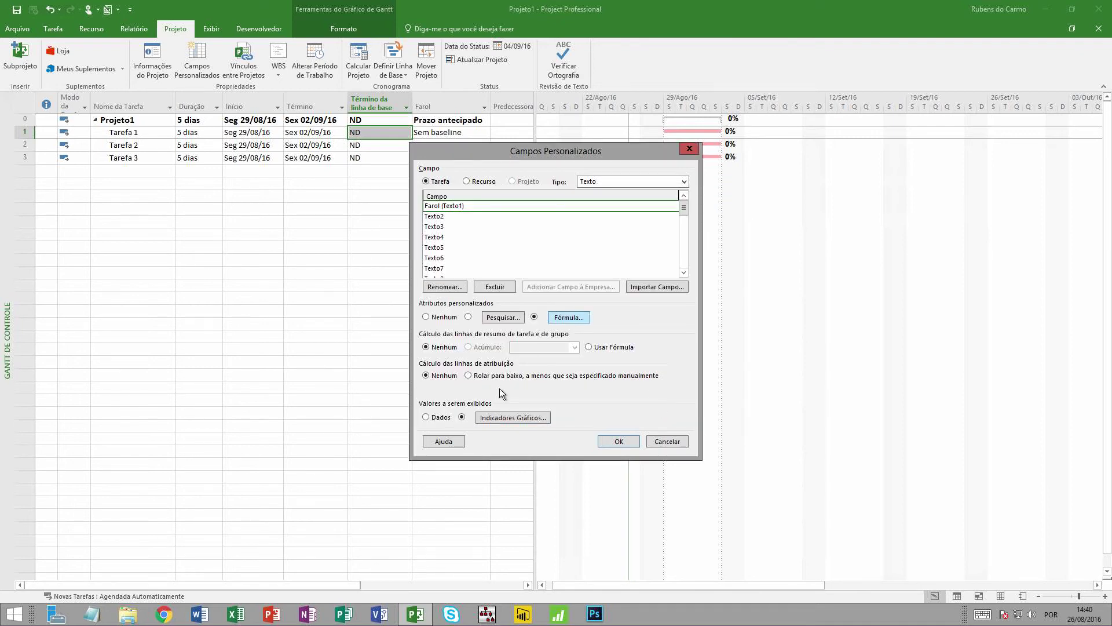
Make the summary rows inherit the regular rows' graphical indicator criteria for Farol, and compare both criteria lists
left_click(507, 418)
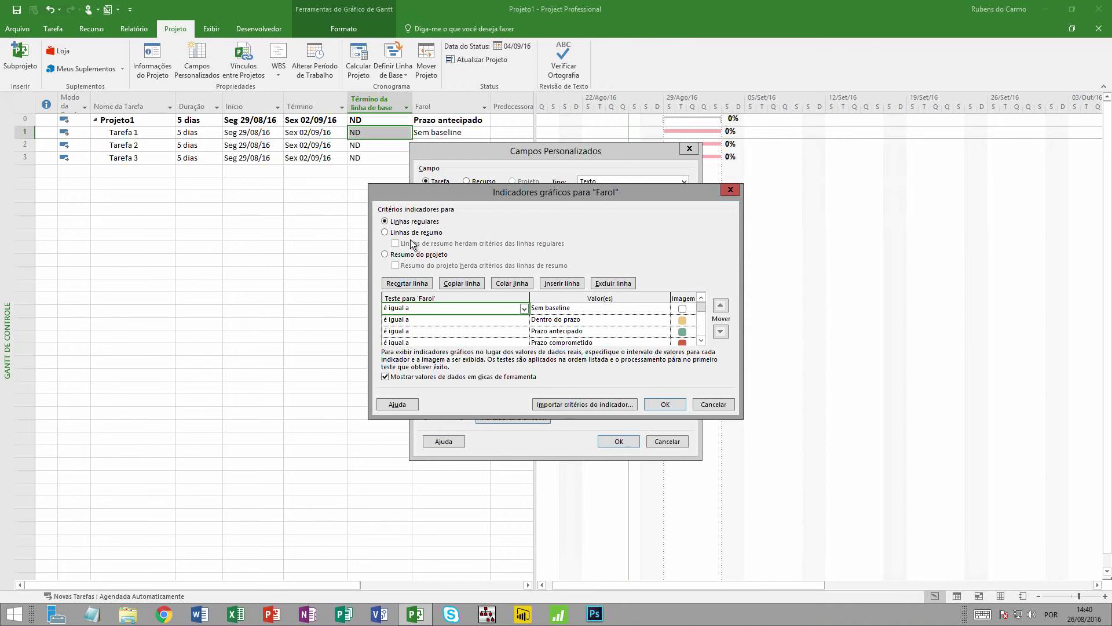
left_click(385, 233)
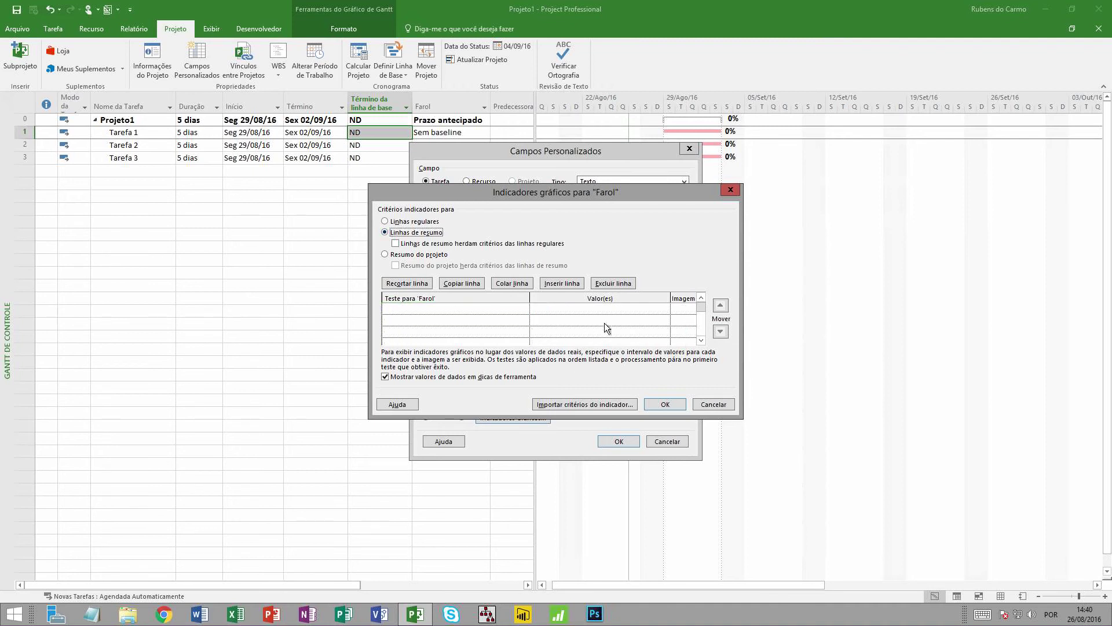
left_click(397, 246)
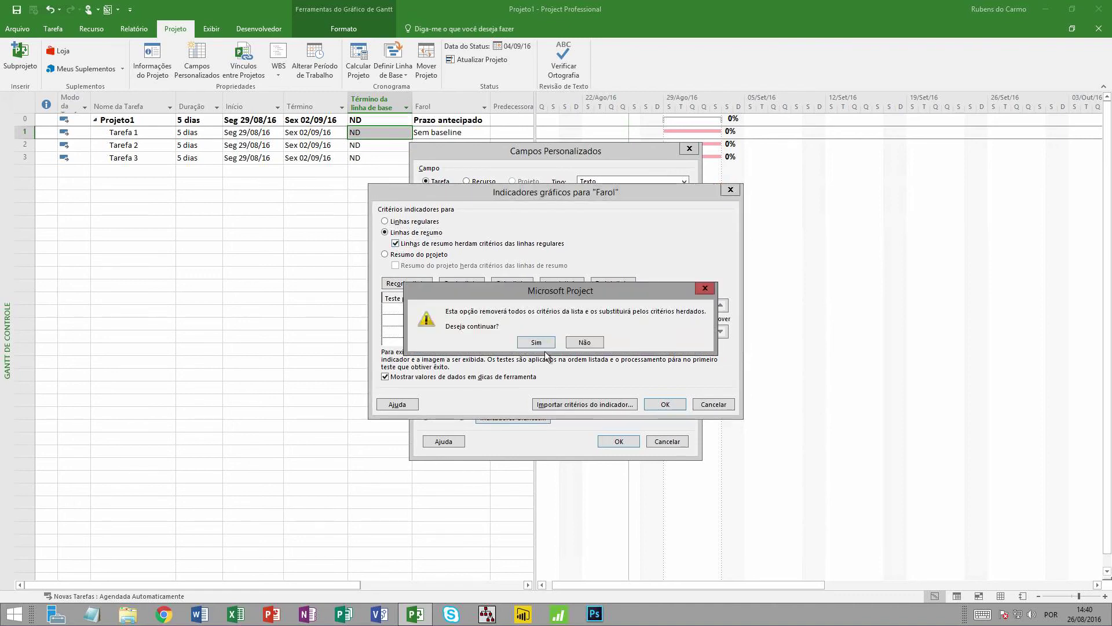
left_click(535, 343)
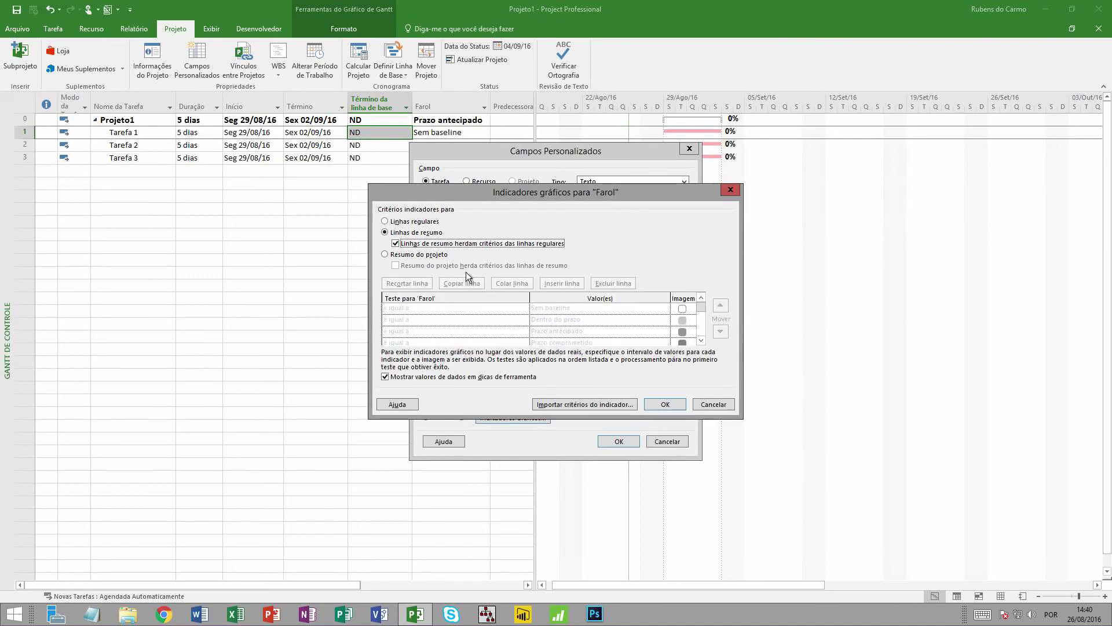
left_click(427, 222)
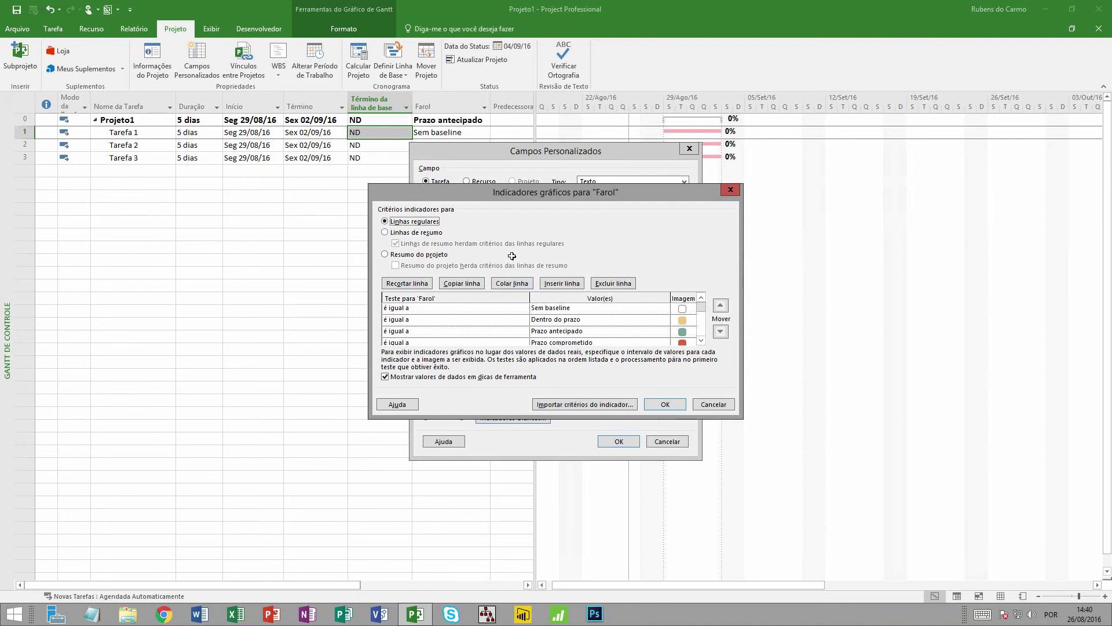
left_click(404, 233)
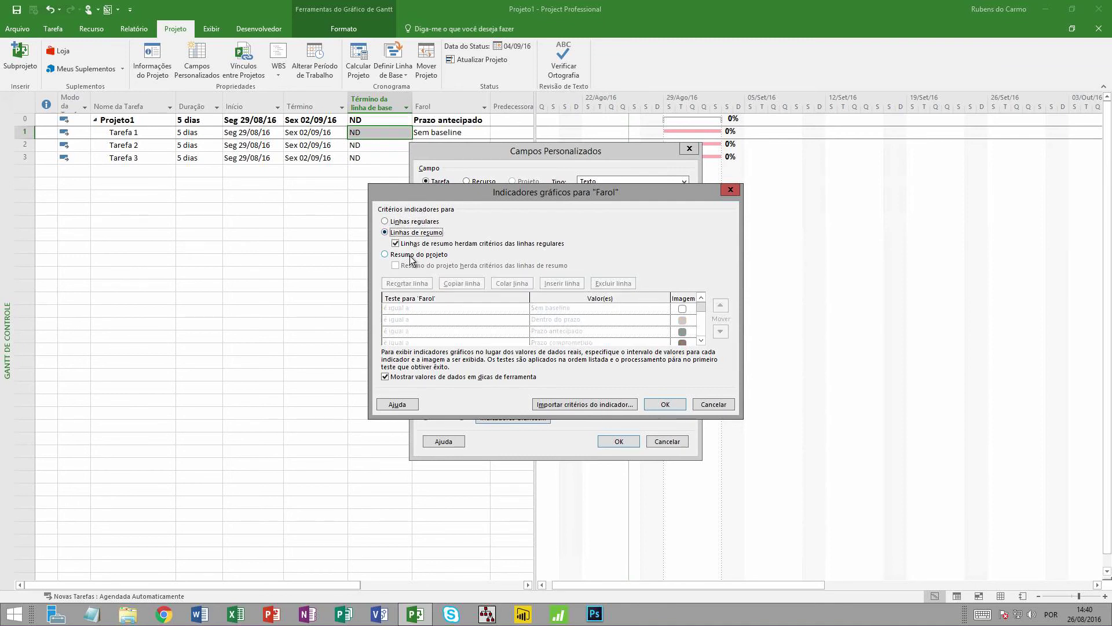
Make the project summary inherit the summary rows' indicator criteria and accept the Farol graphical indicators
left_click(410, 255)
left_click(396, 266)
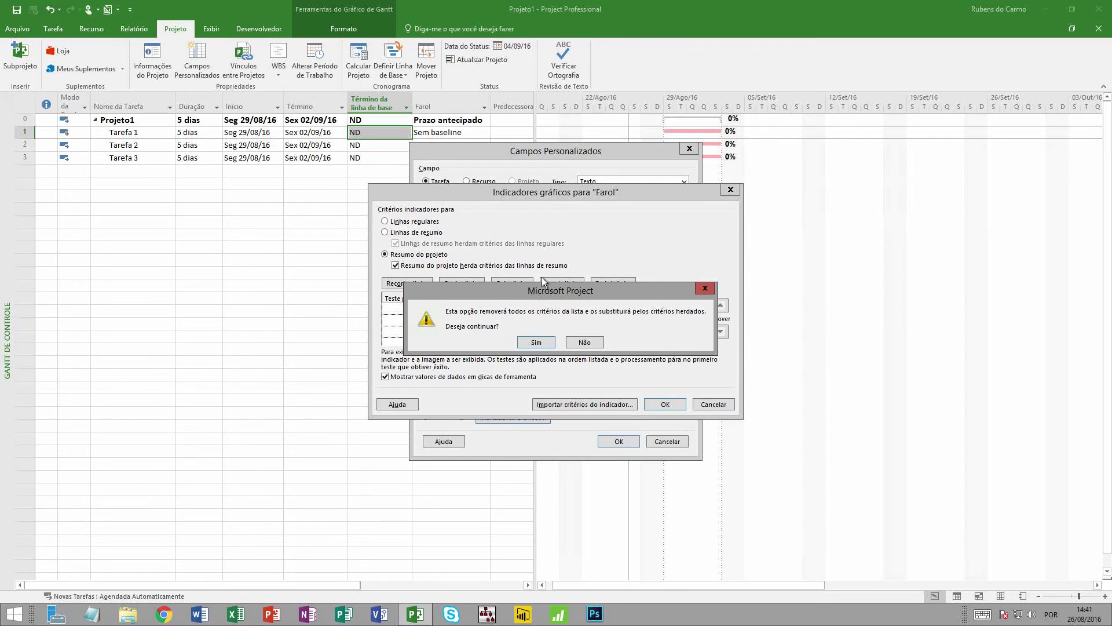
left_click(536, 342)
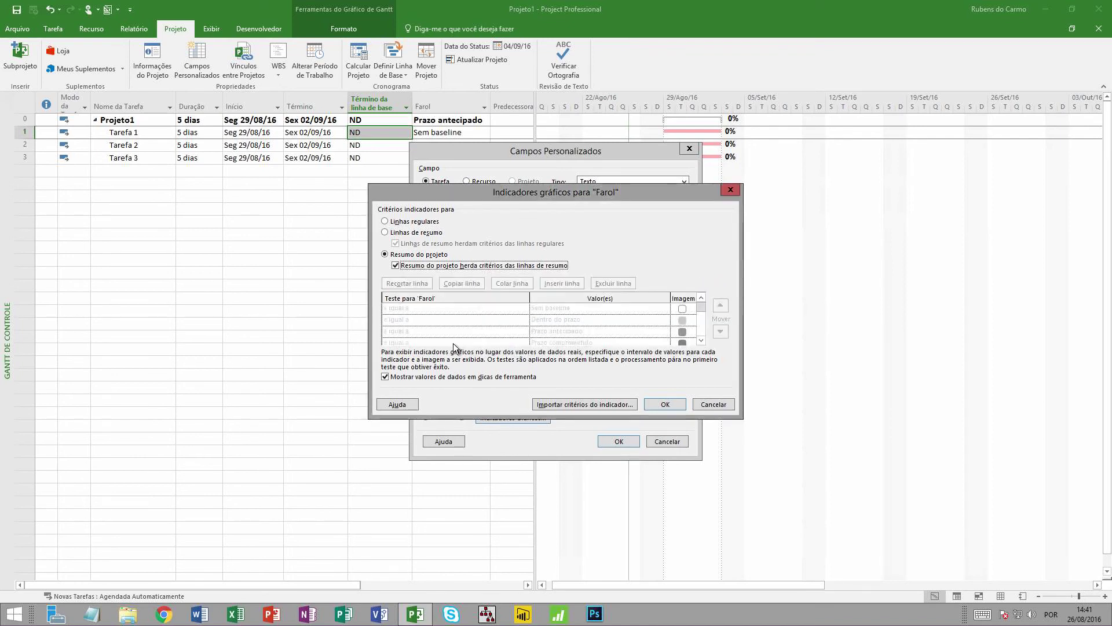
left_click(660, 402)
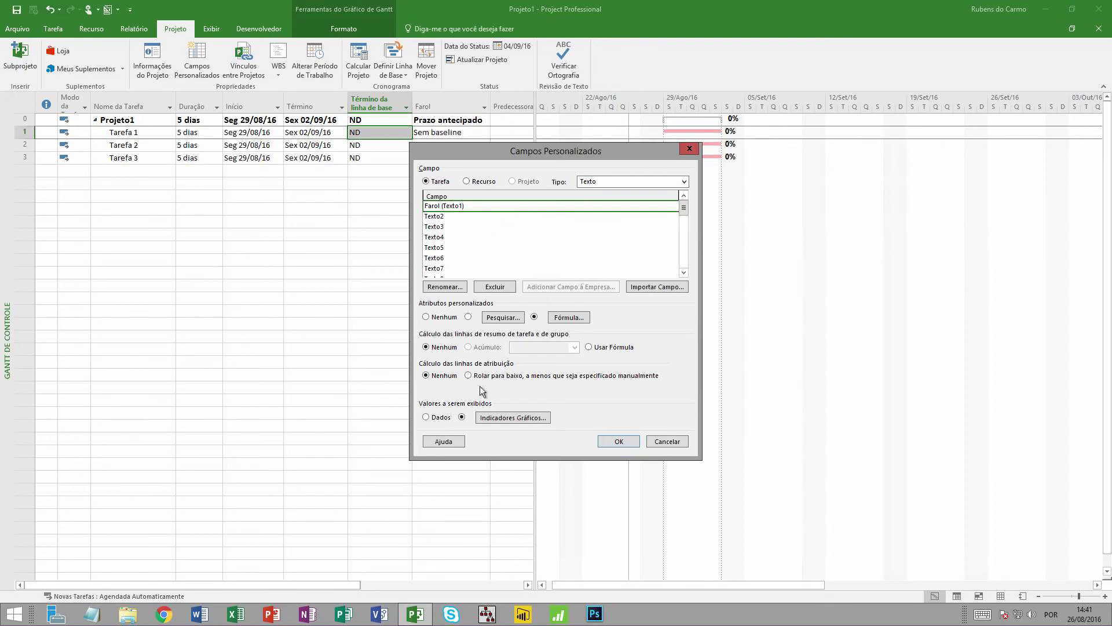
Set Farol's calculation for task and group summary rows to "Usar Fórmula" and accept the custom field settings
left_click(487, 418)
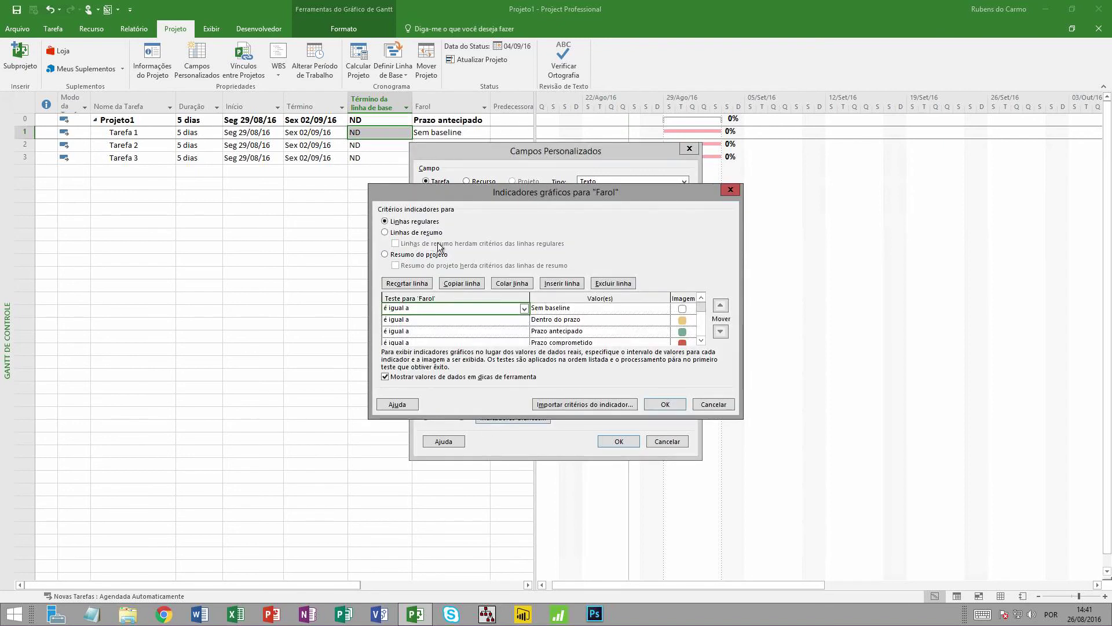
left_click(709, 404)
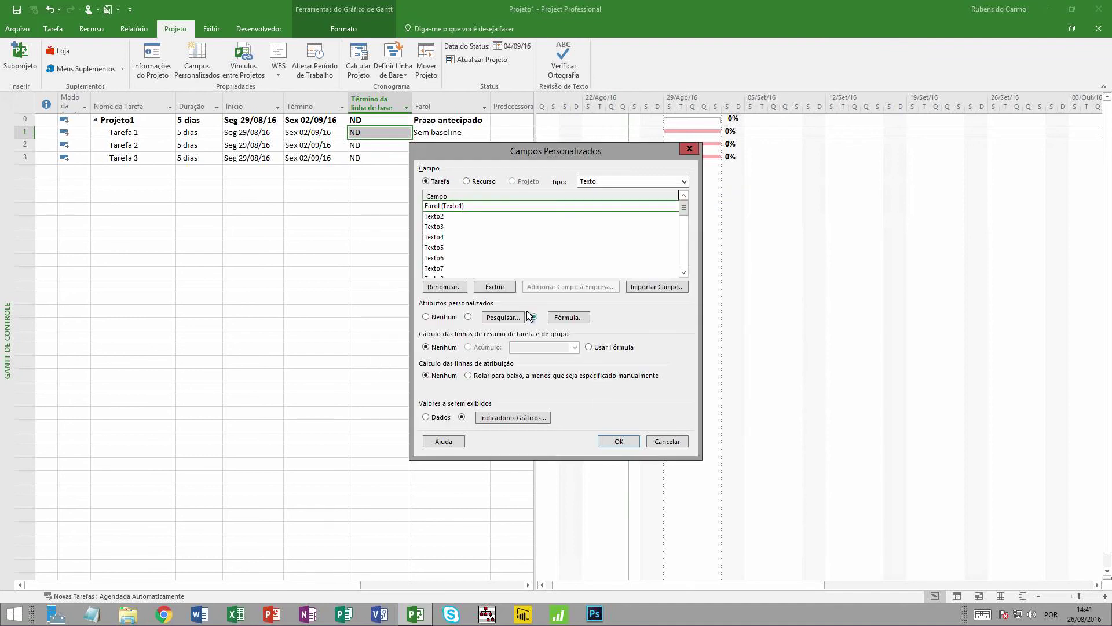
left_click(588, 347)
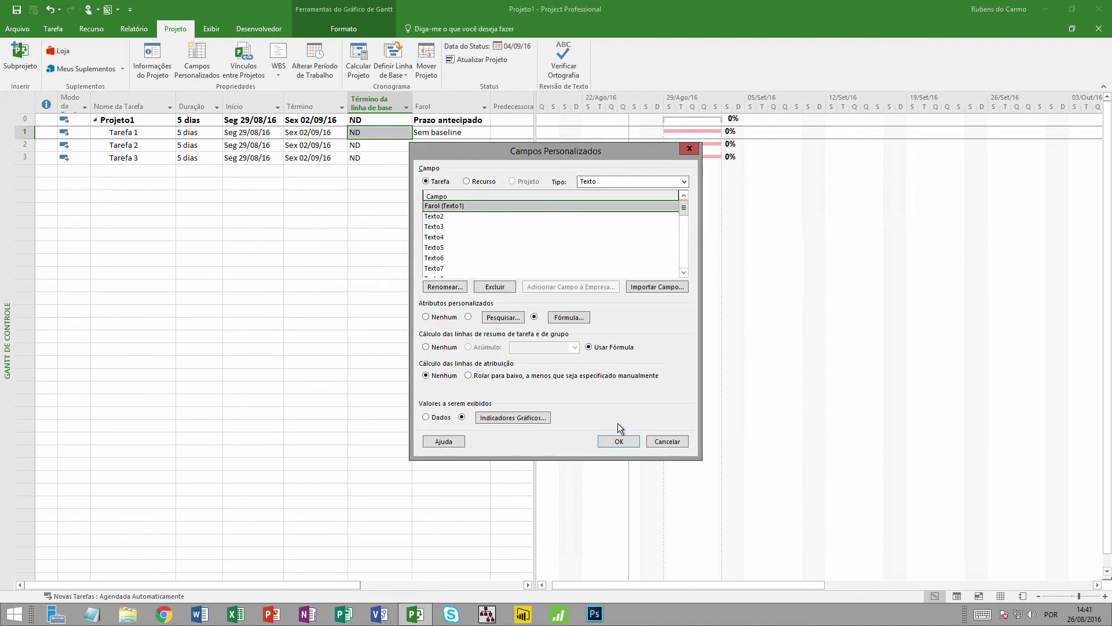
left_click(616, 441)
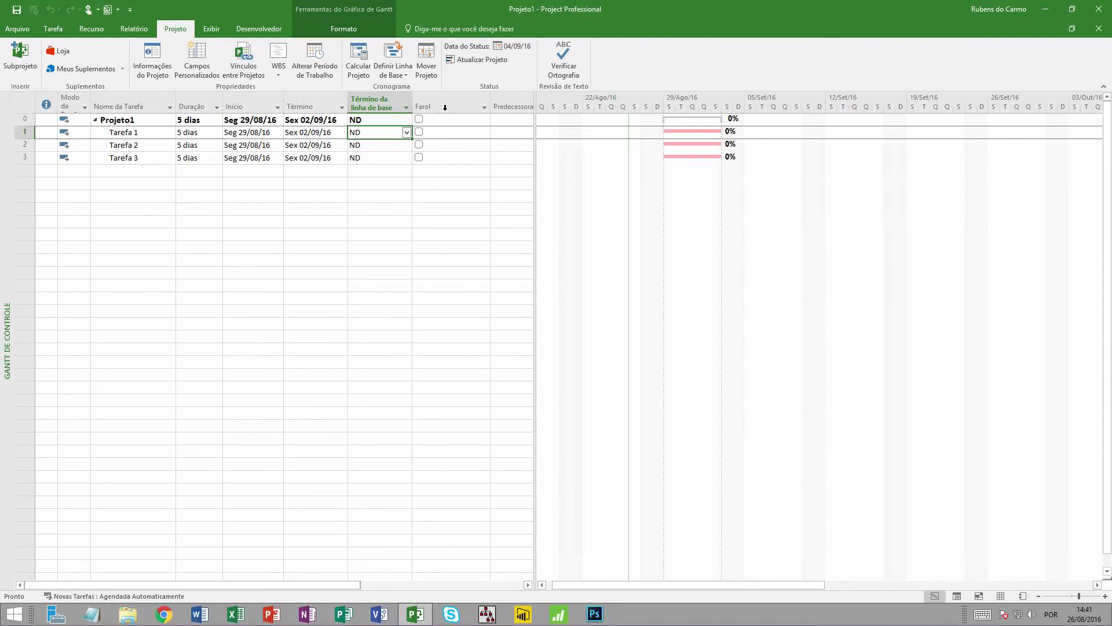
Narrow the Farol column to fit its header and centre its indicators
left_click_drag(489, 106, 442, 106)
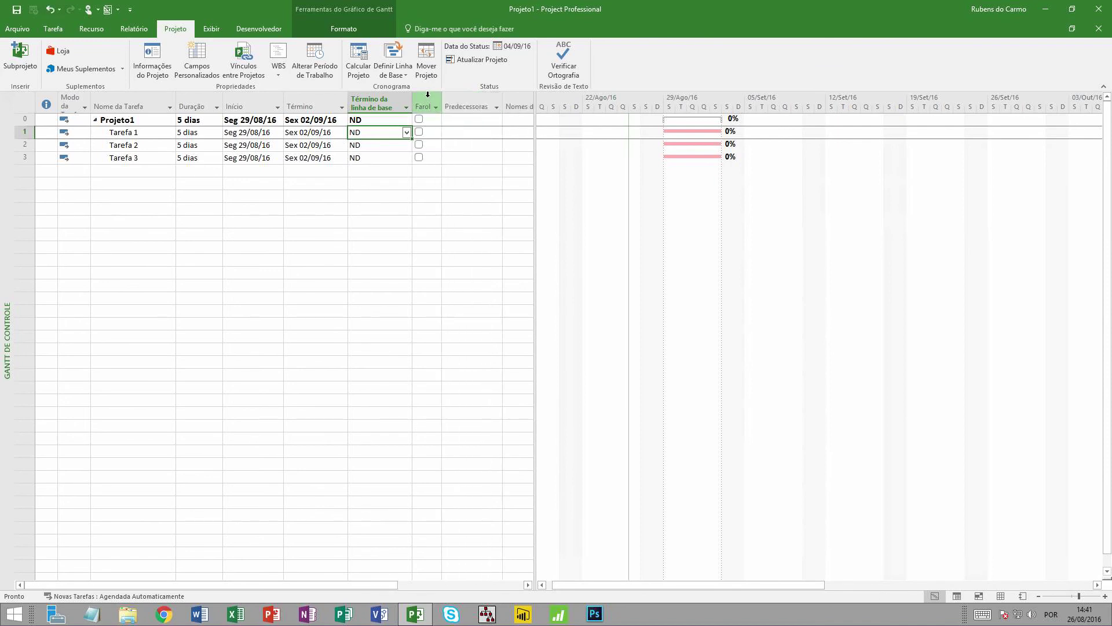
left_click(427, 101)
left_click(367, 29)
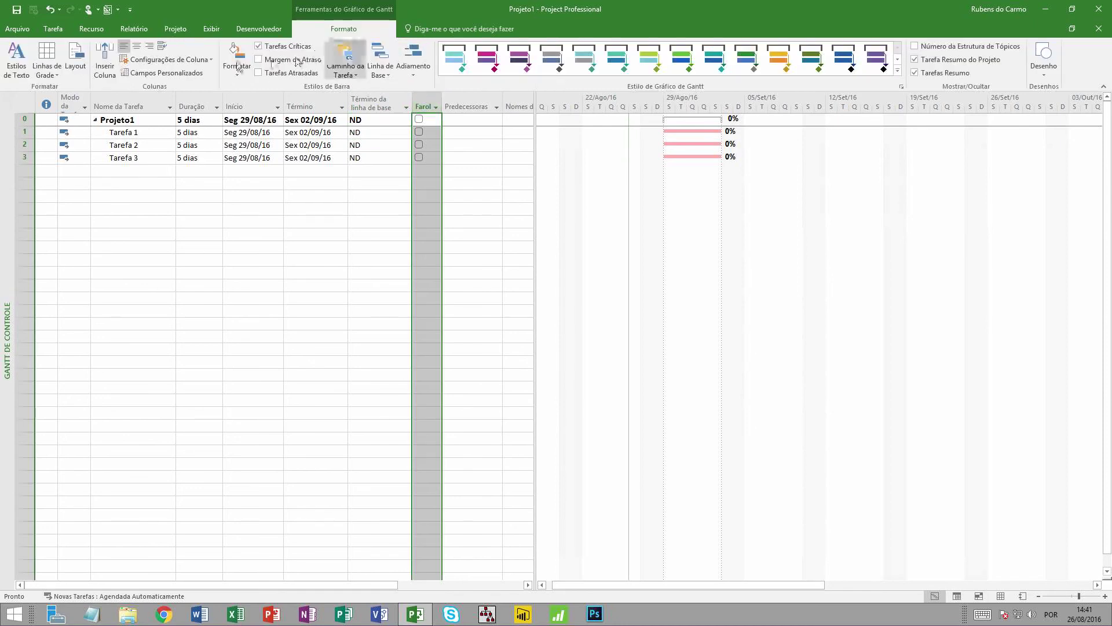
left_click(134, 47)
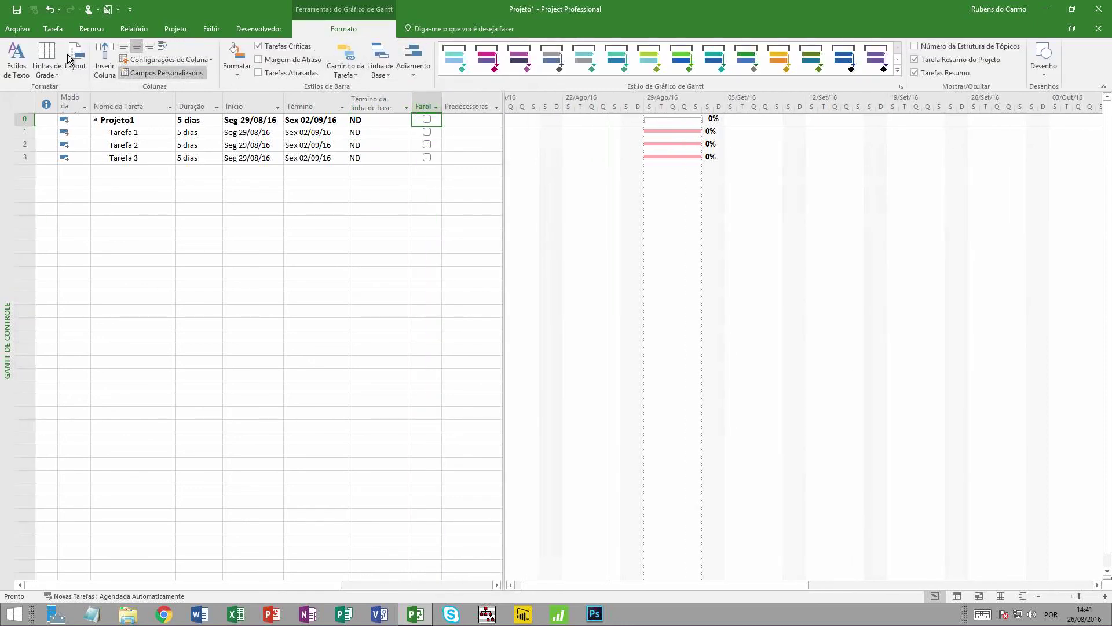
left_click(51, 28)
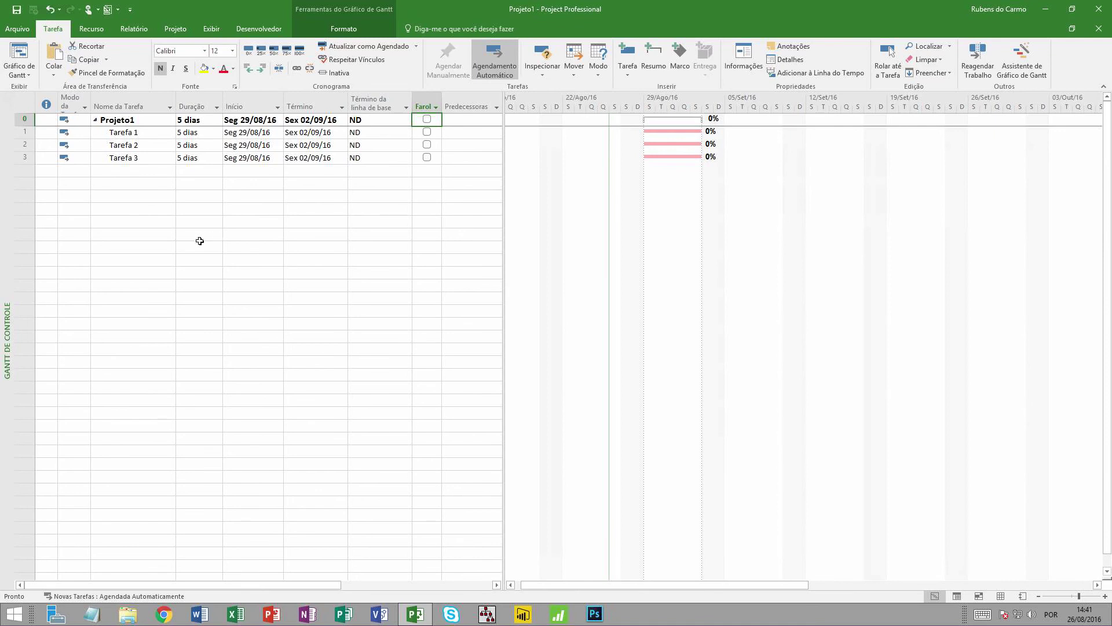
left_click(165, 243)
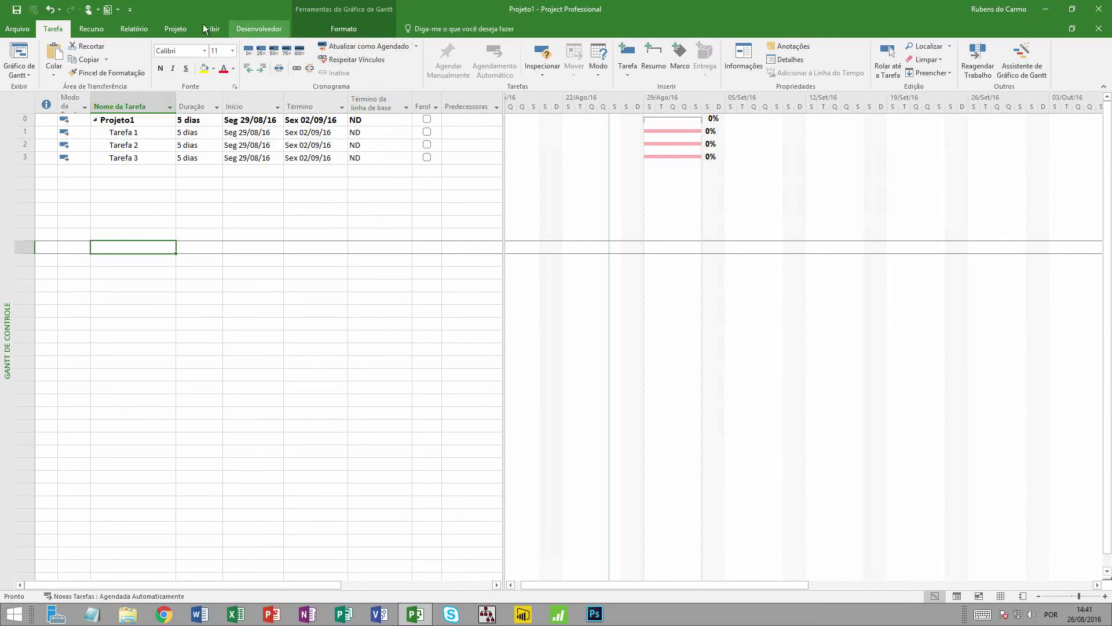
Set the baseline "Linha de base" for the entire project
left_click(186, 30)
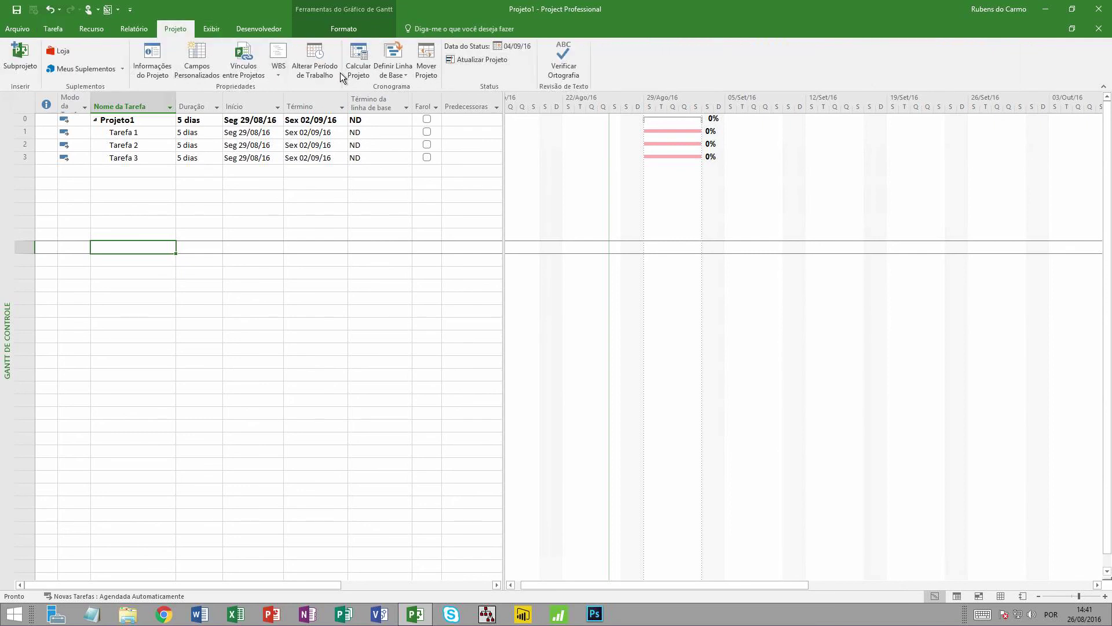
left_click(380, 72)
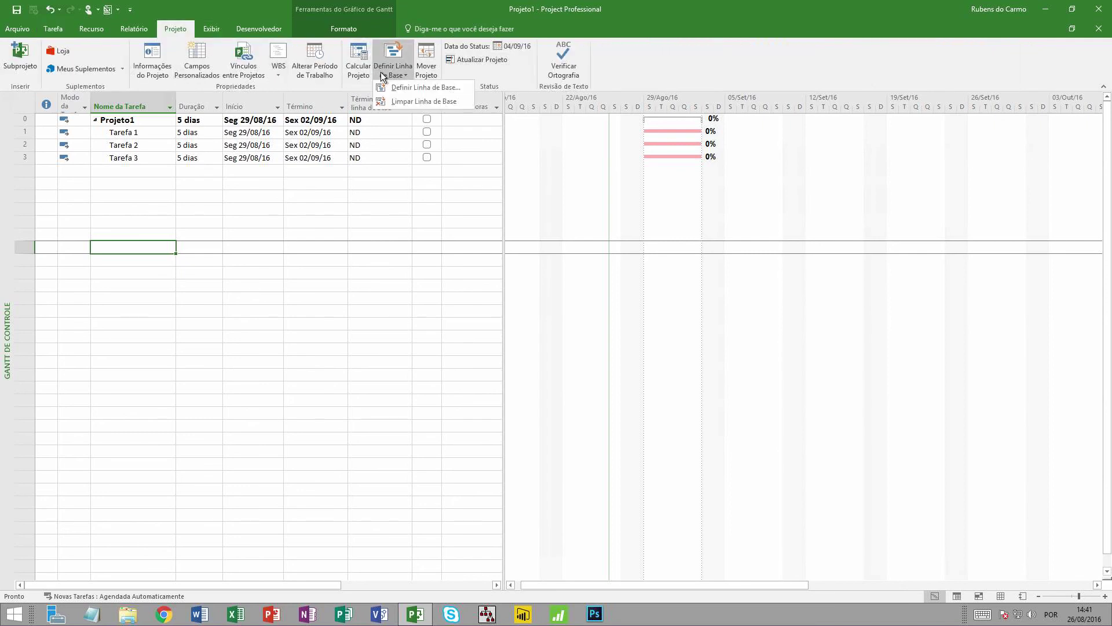
left_click(427, 85)
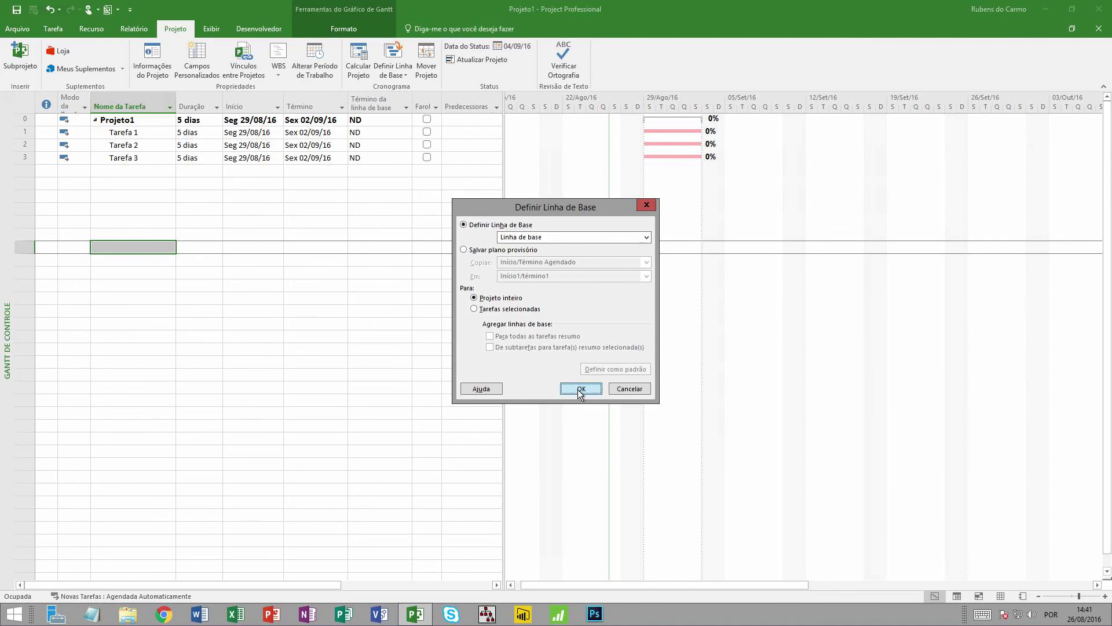
left_click(579, 389)
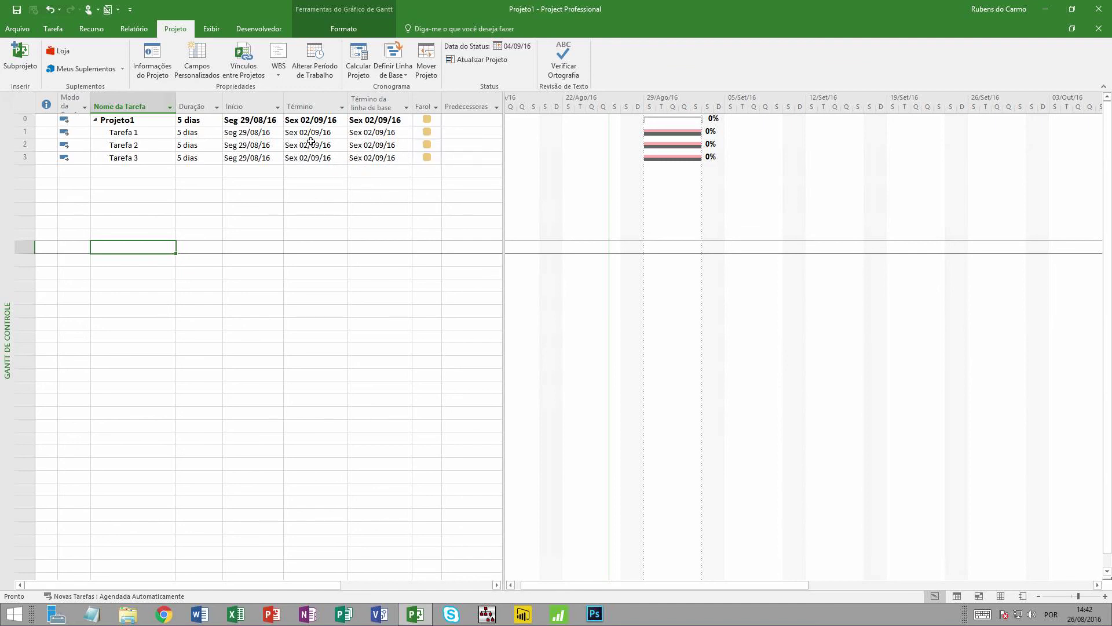
Set the duration of Tarefa 1 to 3 days
left_click(25, 133)
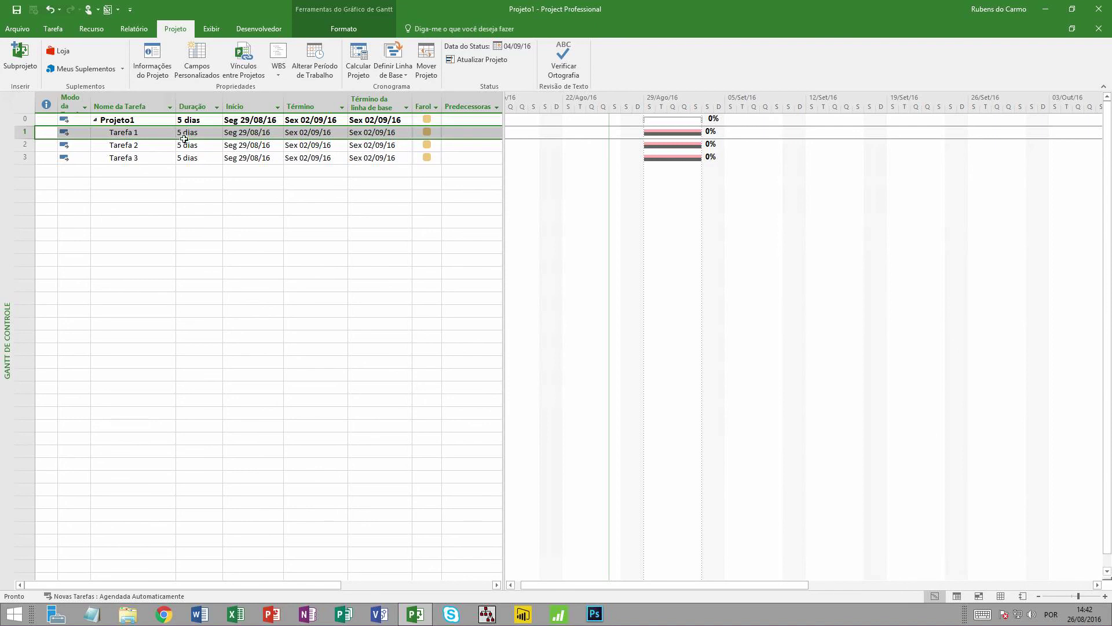
left_click(250, 210)
left_click(195, 132)
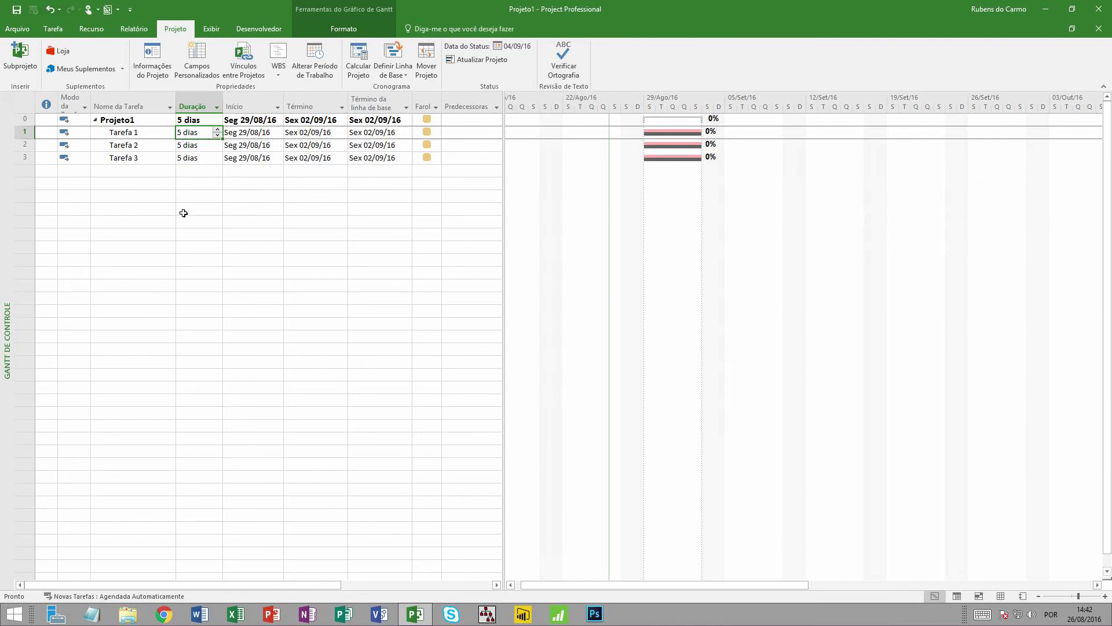
key("alt+F4")
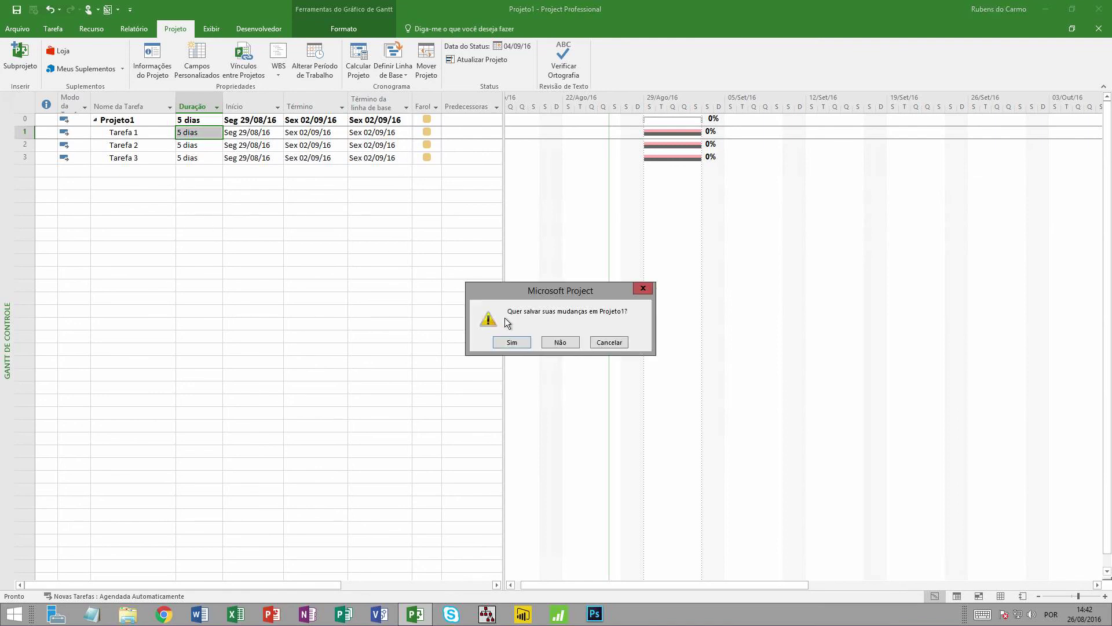
left_click(550, 341)
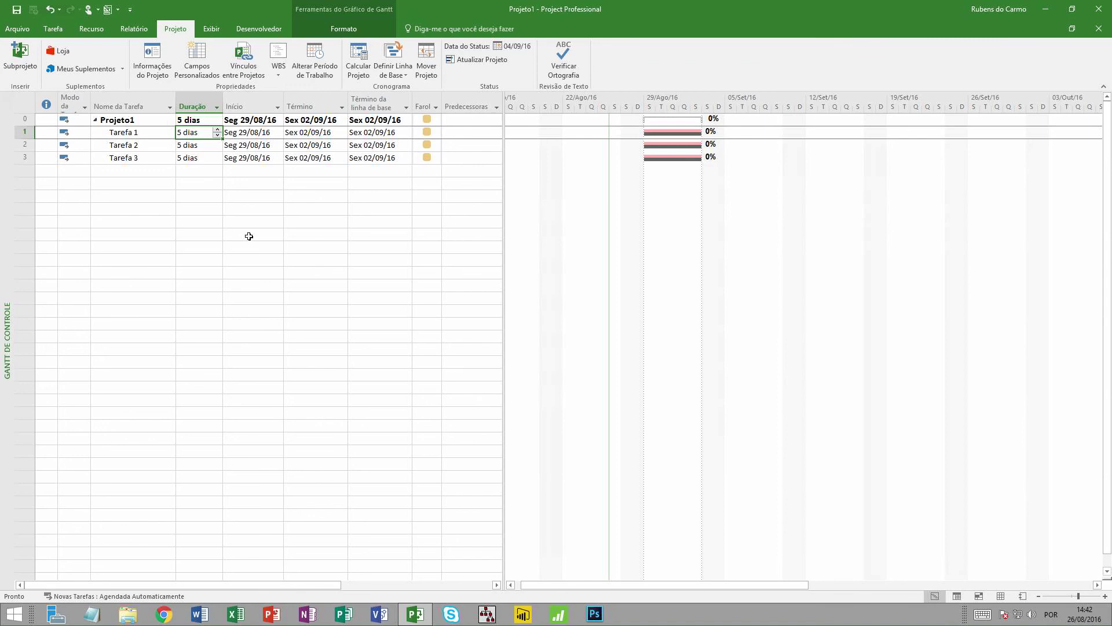
type("3")
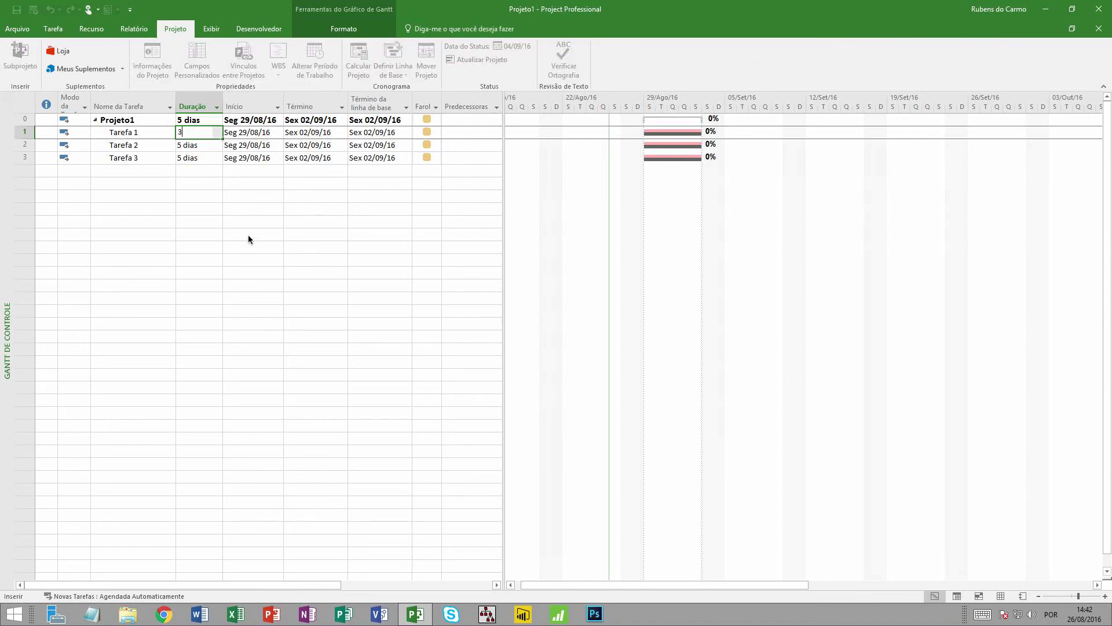
key("Return")
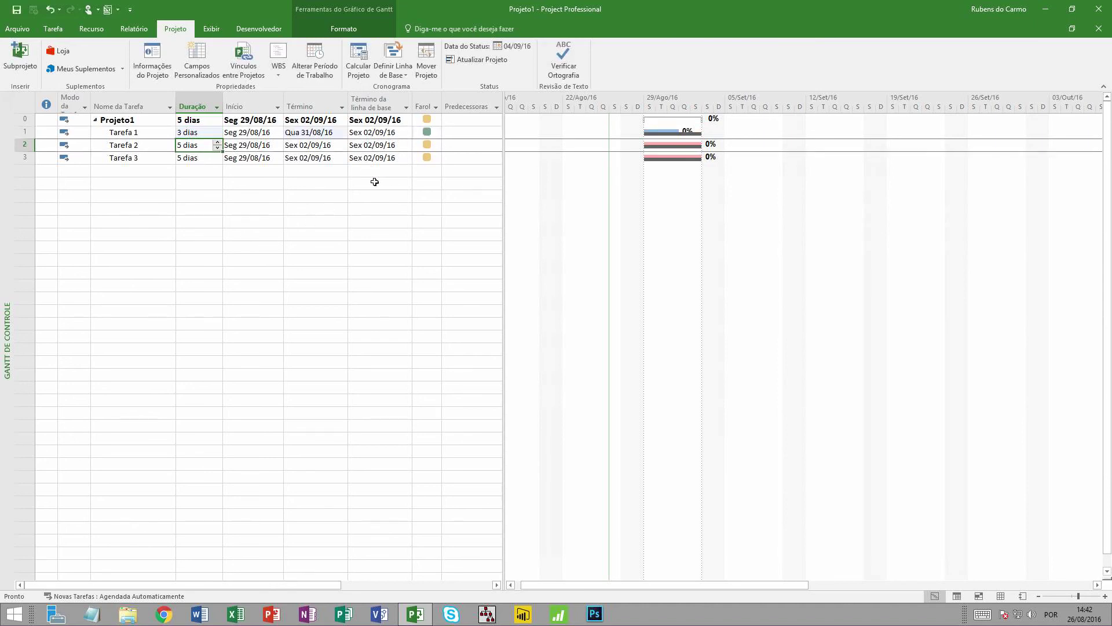
Set the duration of Tarefa 3 to 7 days
left_click(198, 159)
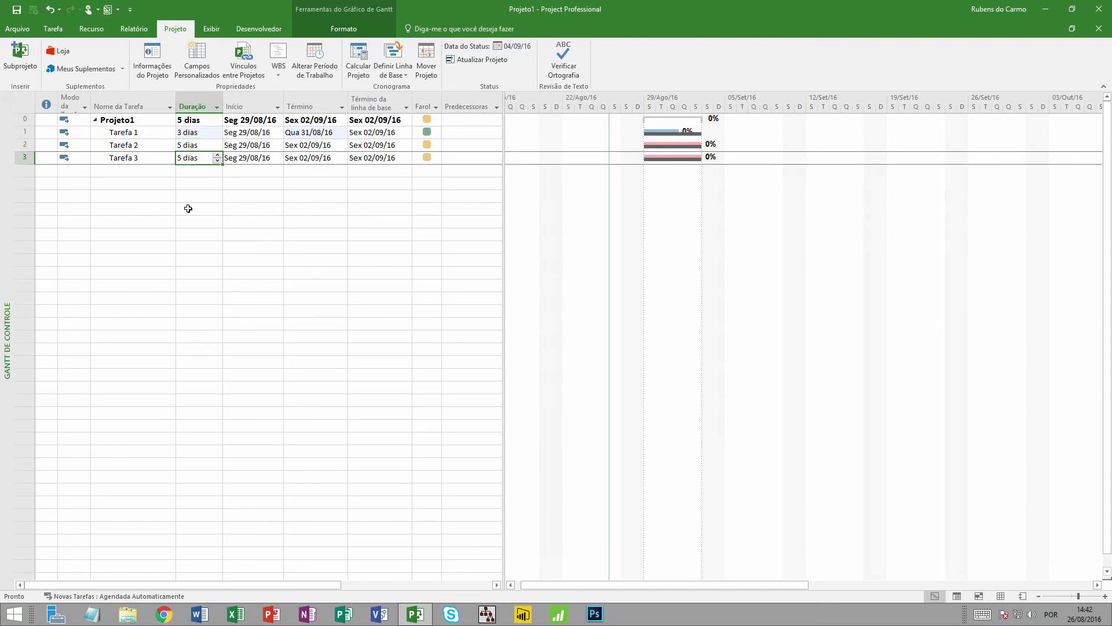
type("7d")
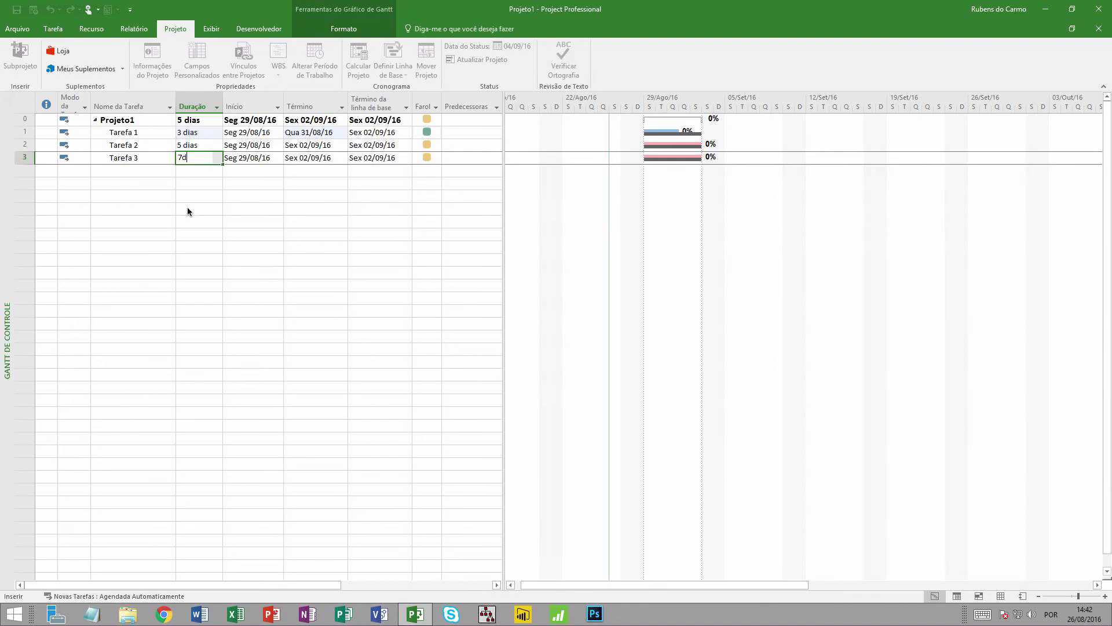
key("Return")
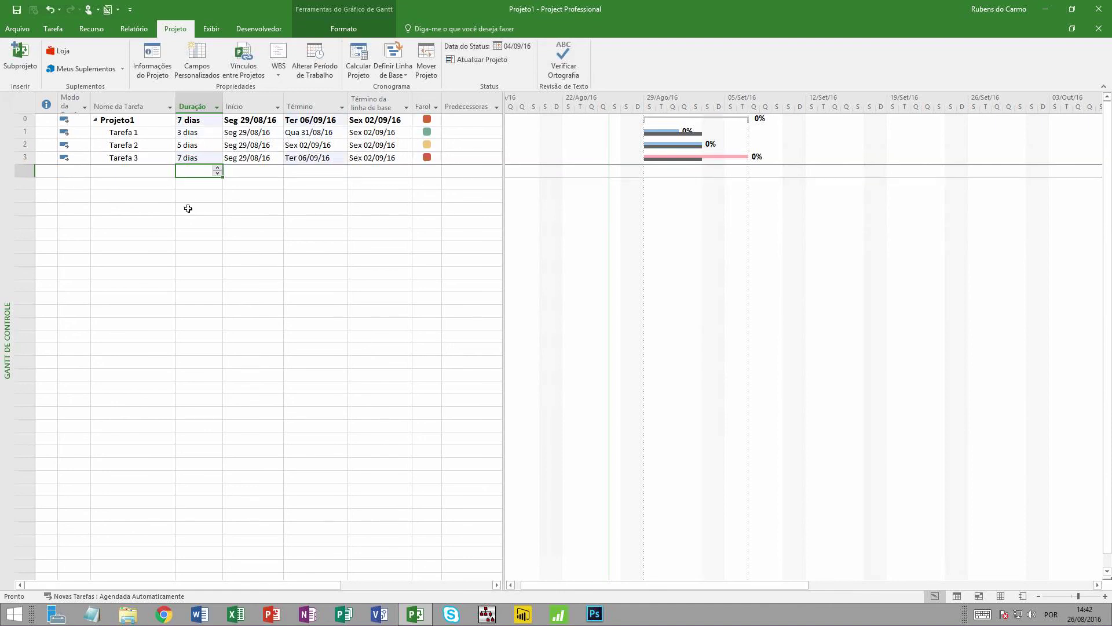